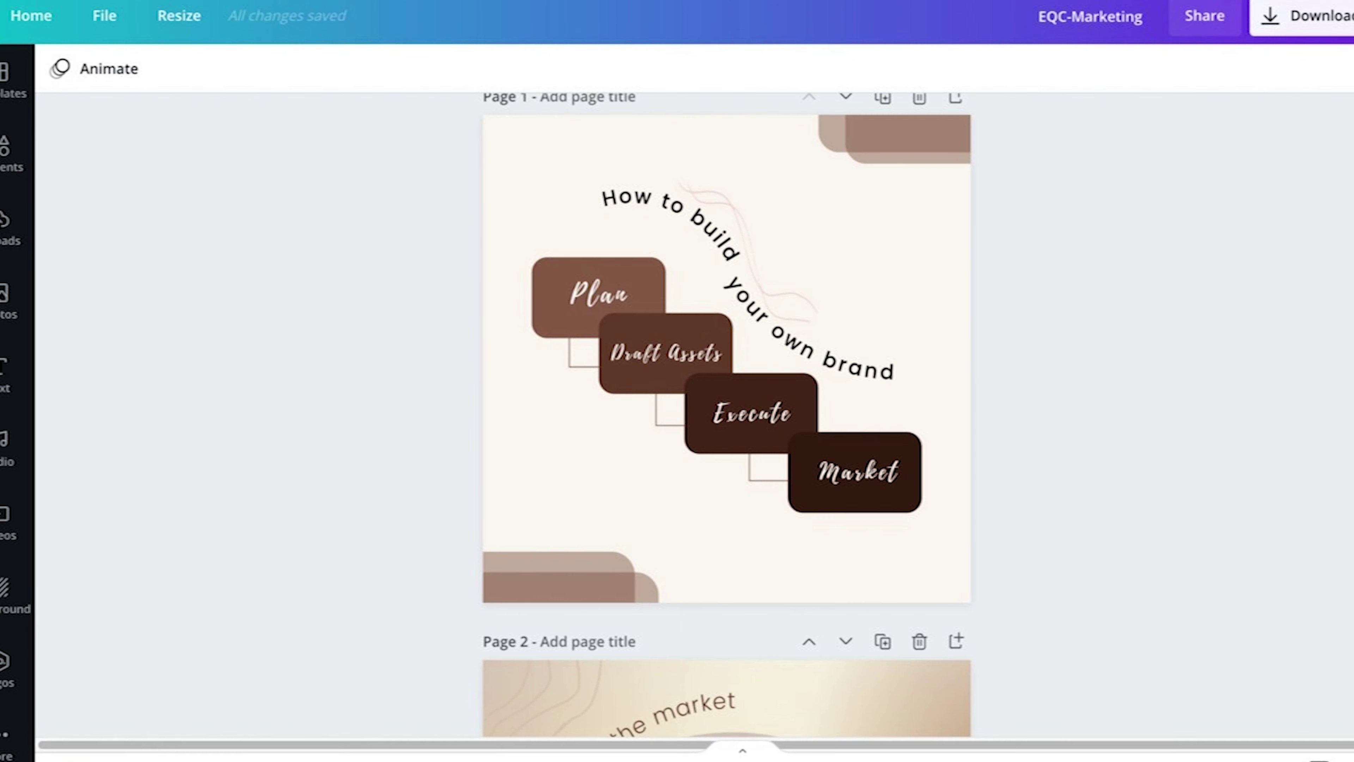
# Scroll down through the EQC-Marketing design pages past The Golden Circle page
pyautogui.scroll(-20, 726, 416)
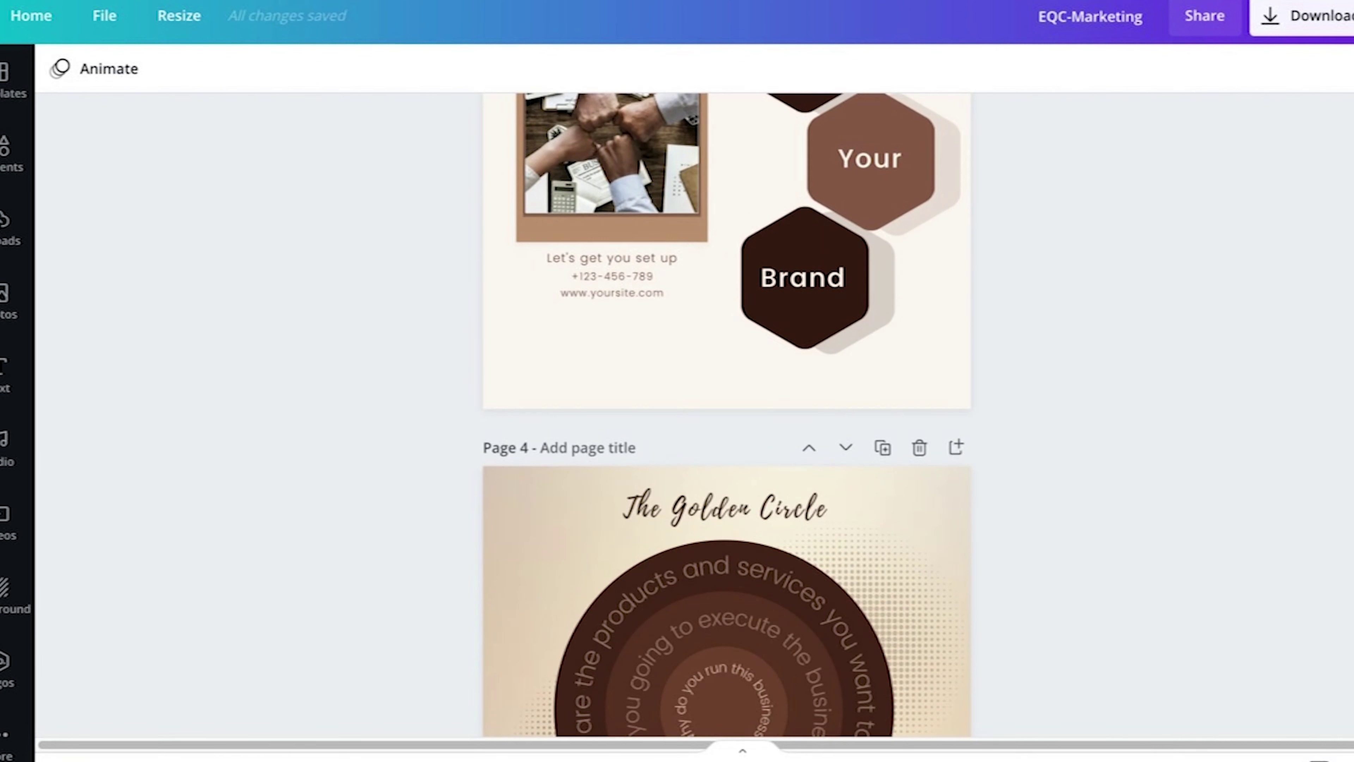
pyautogui.scroll(-20, 727, 417)
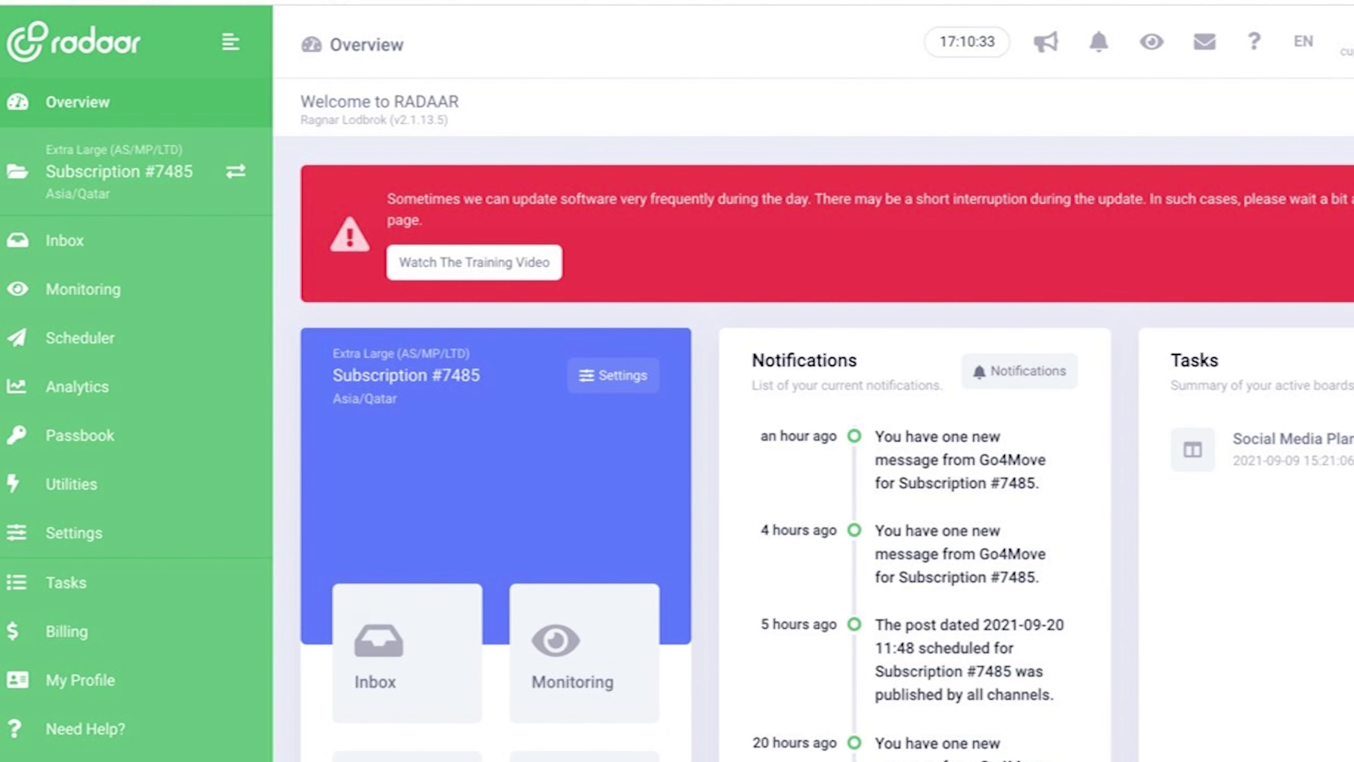
# Scroll the Radaar Overview dashboard down and back up
pyautogui.scroll(-10, 826, 448)
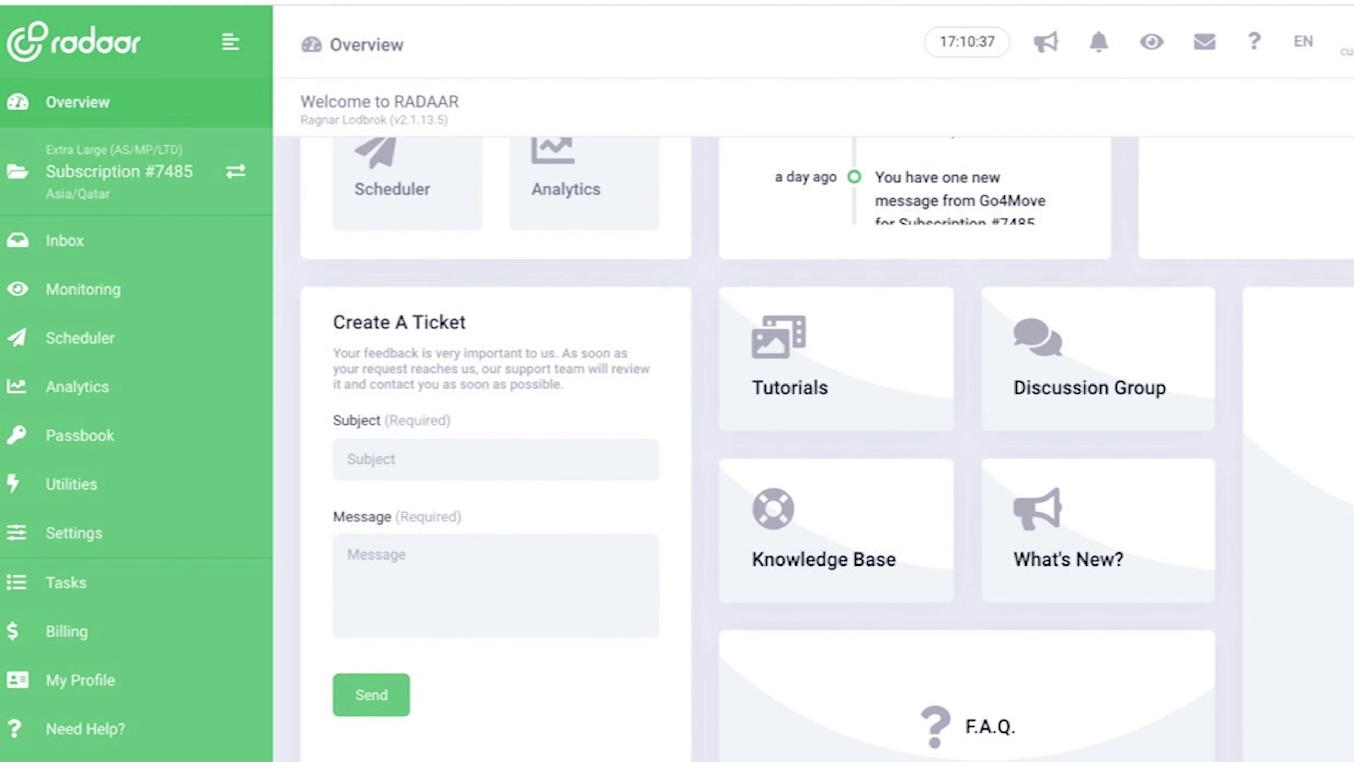
pyautogui.scroll(5, 827, 448)
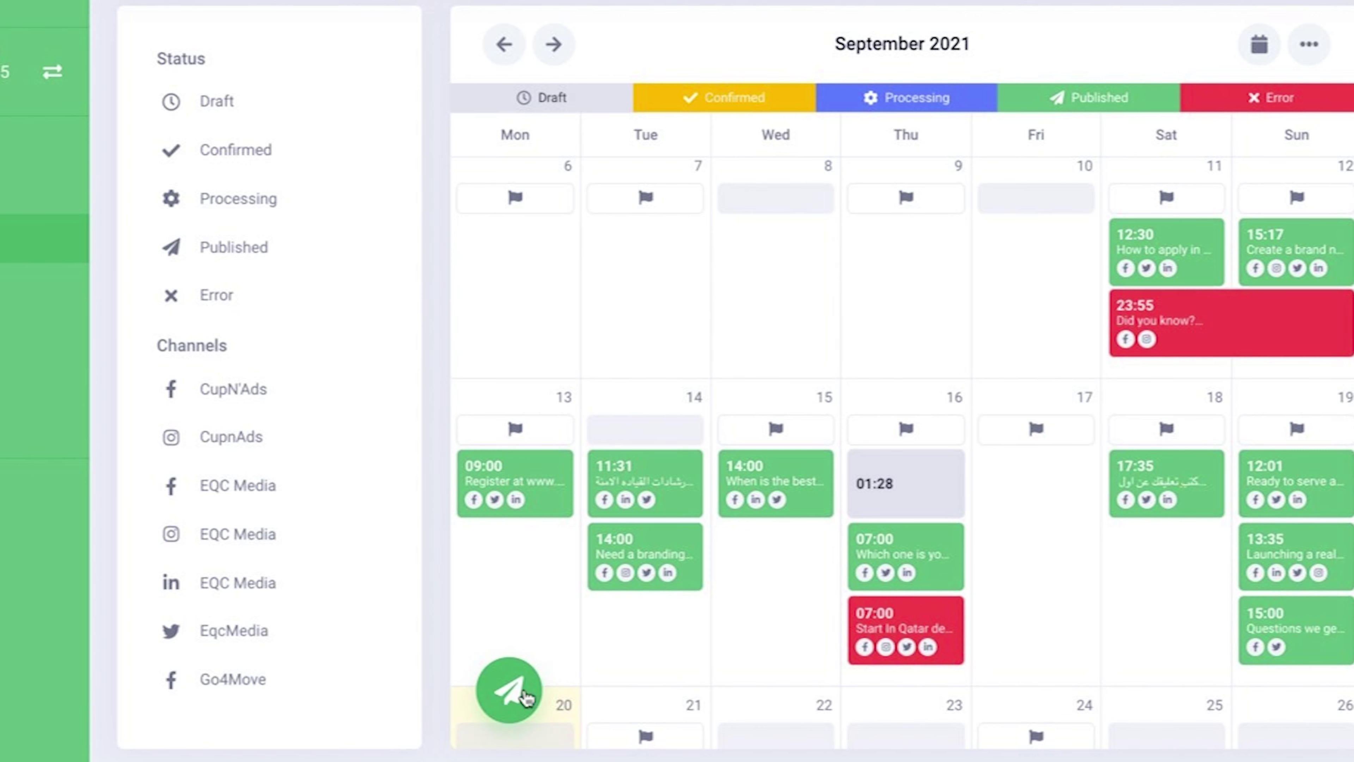
# Create a new post for the Tuesday best-time slot, 2021/09/21 10:00 Asia/Qatar
pyautogui.click(509, 690)
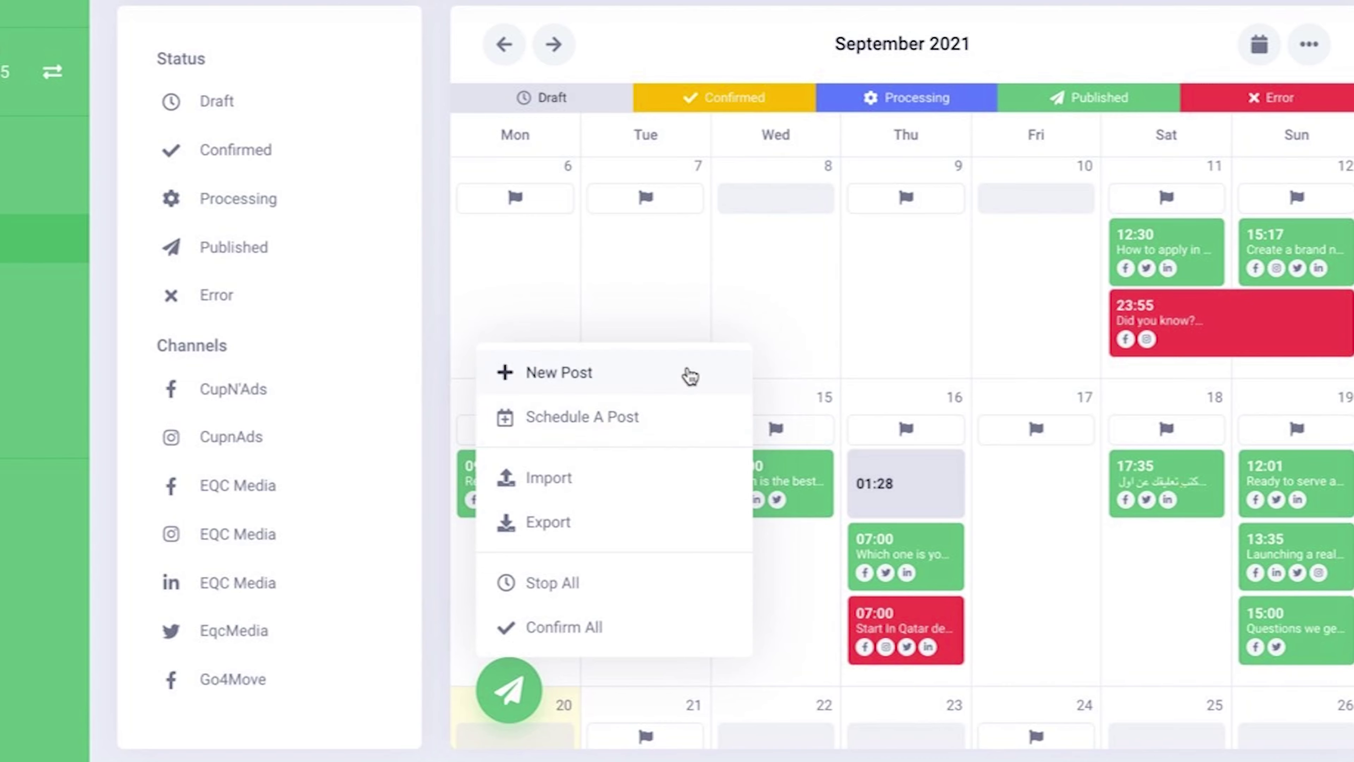
pyautogui.click(713, 428)
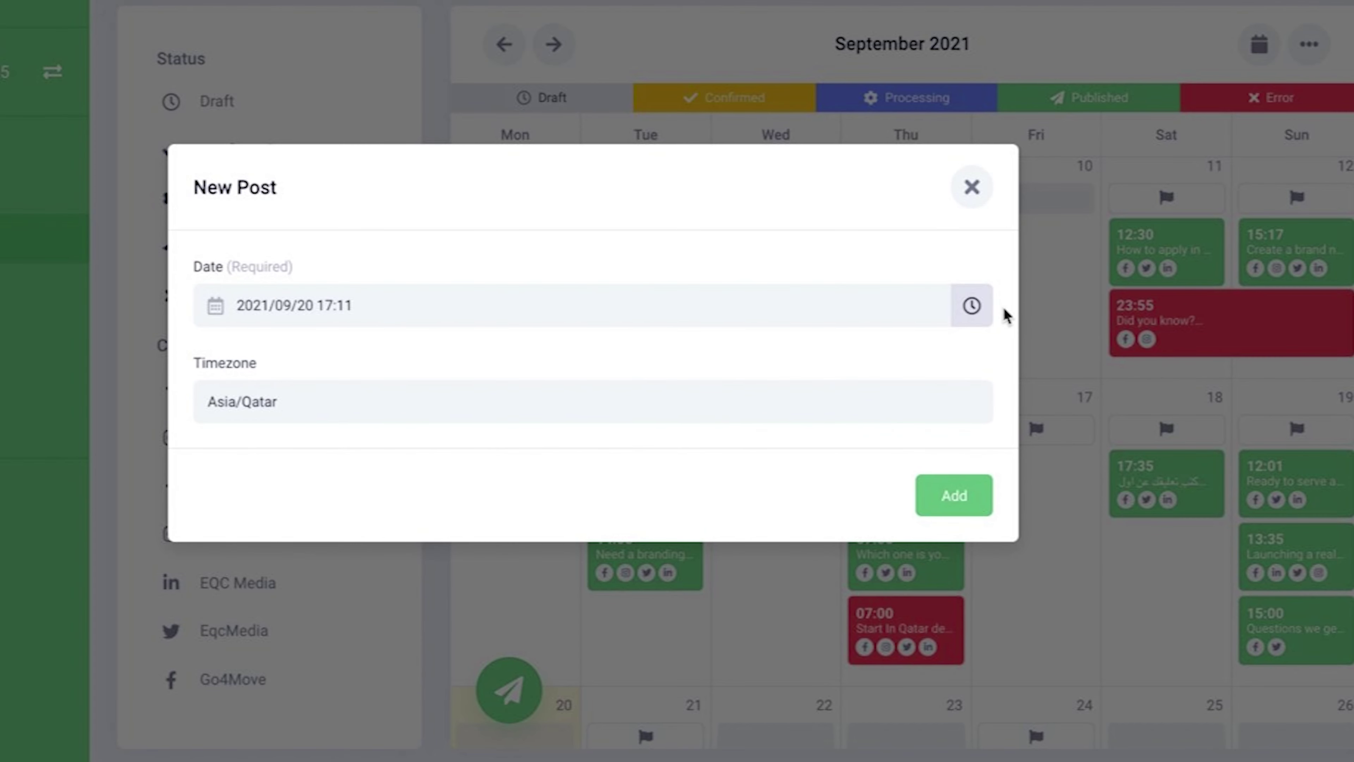
pyautogui.click(982, 308)
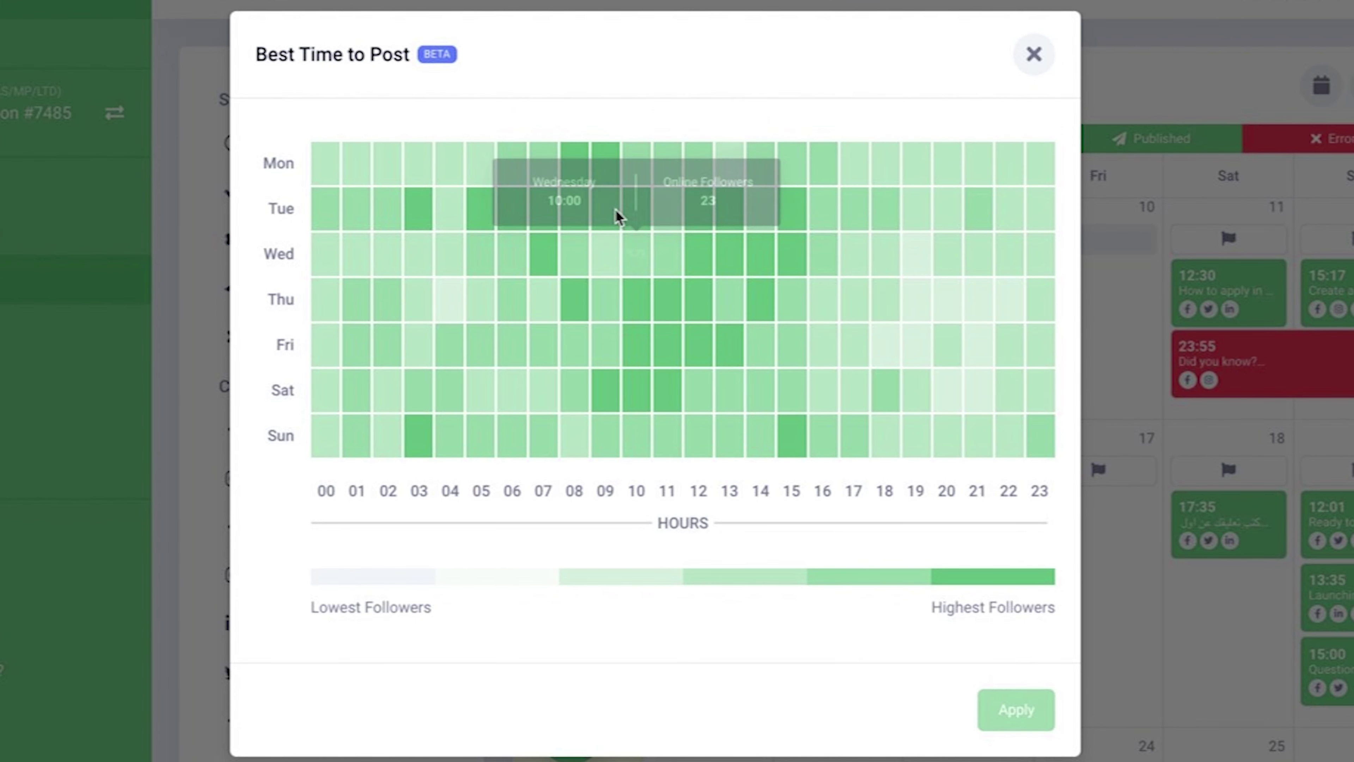
pyautogui.click(636, 216)
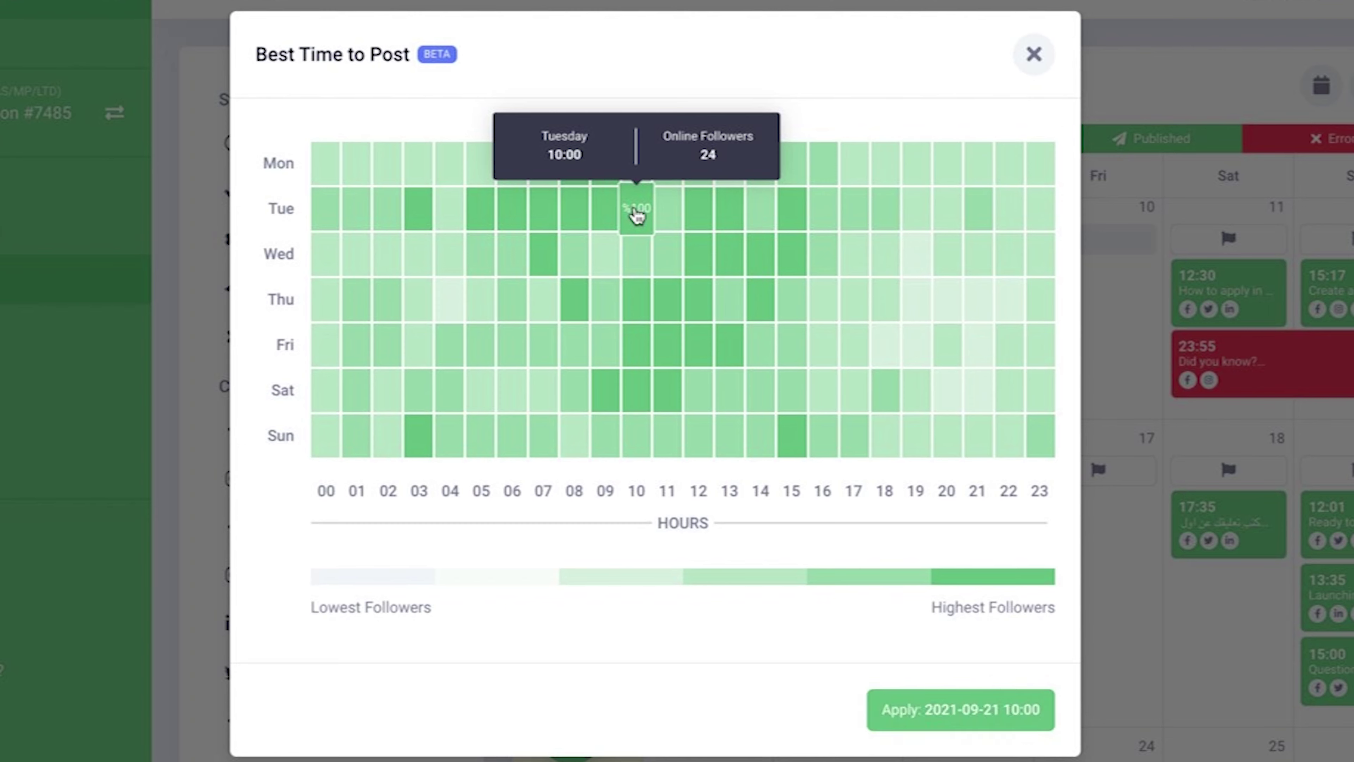
pyautogui.click(982, 711)
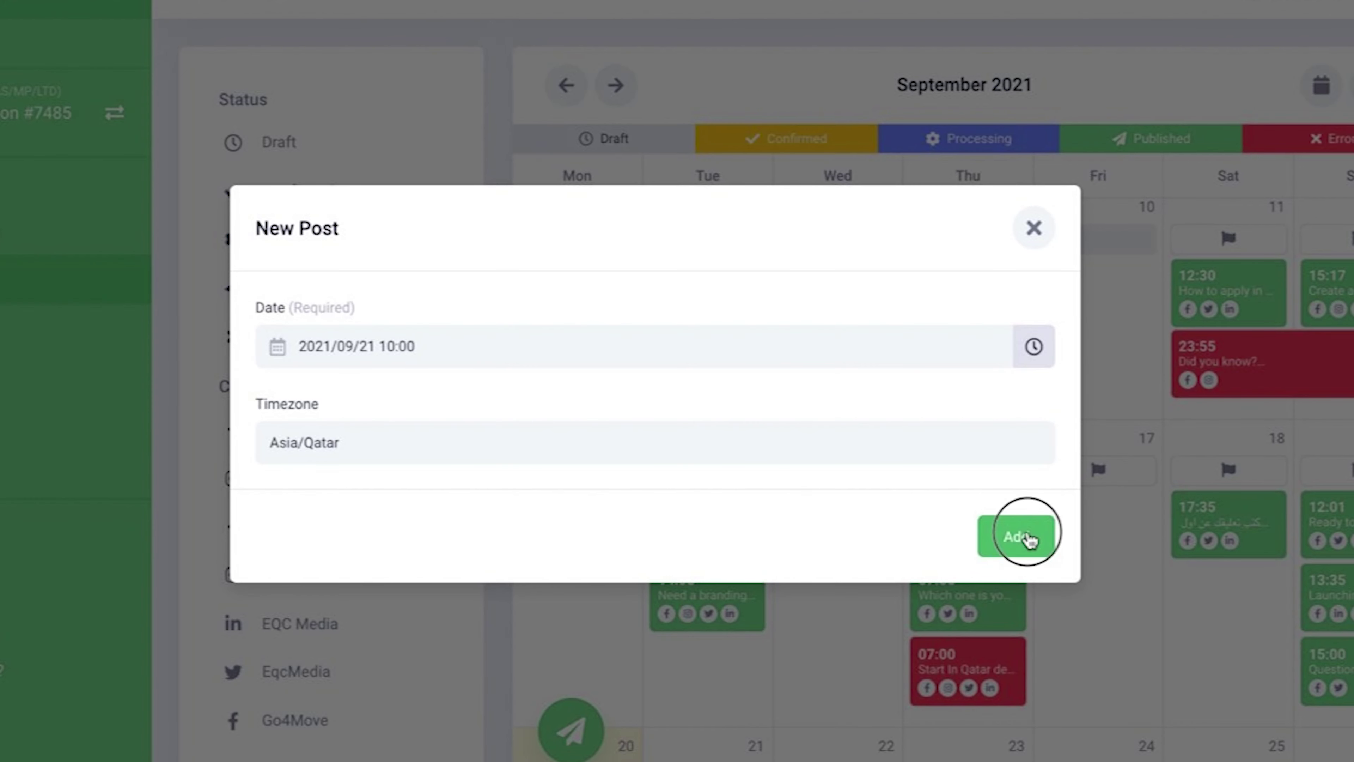
pyautogui.click(1029, 537)
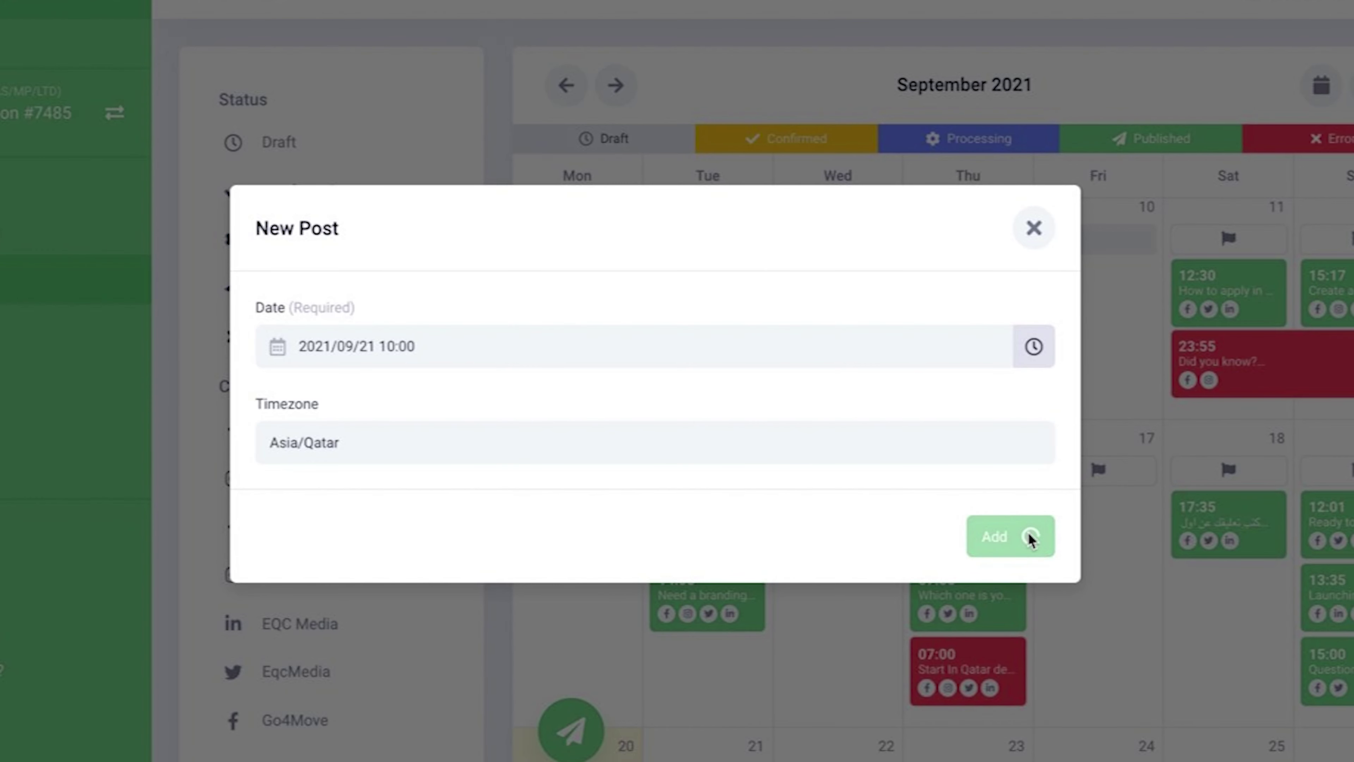
# Add the EQC Media Facebook, LinkedIn, Twitter and Instagram channels to the post
pyautogui.scroll(-8, 1236, 581)
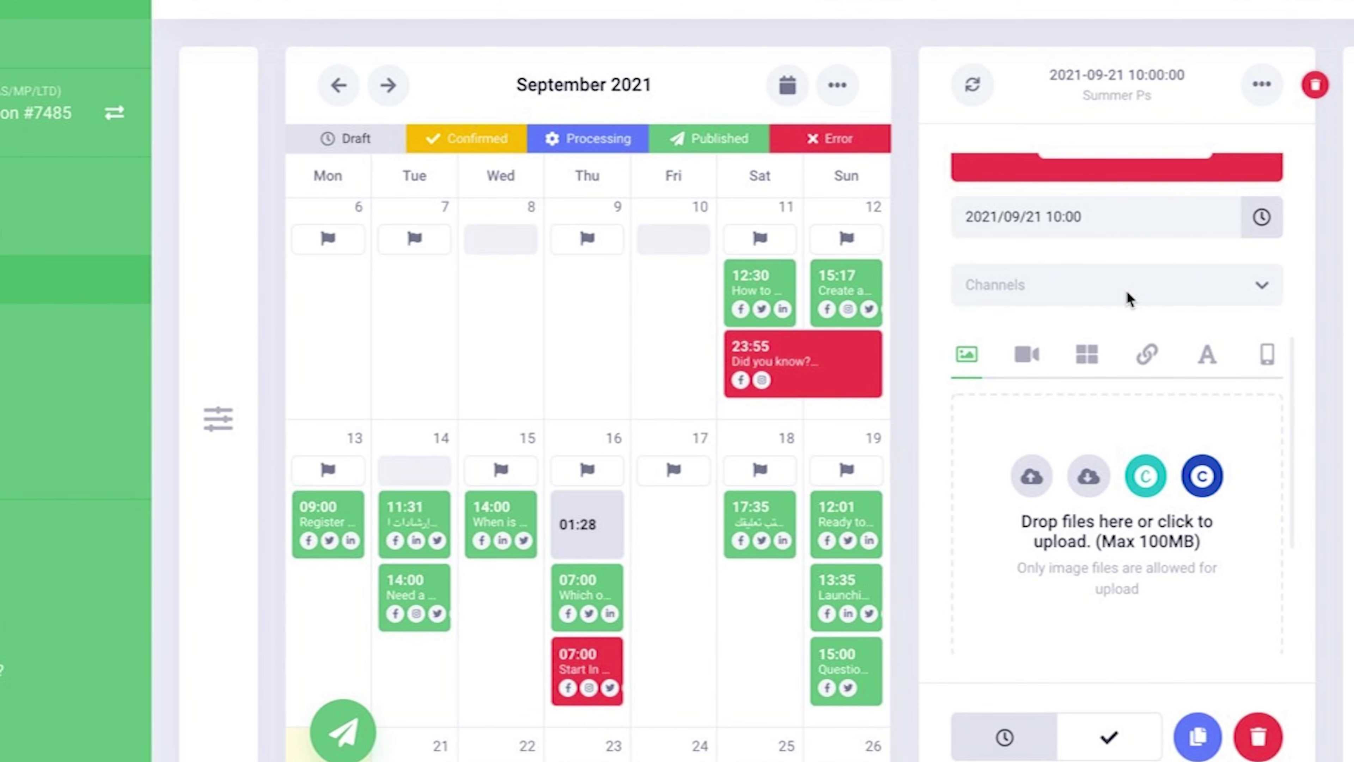
pyautogui.click(1130, 300)
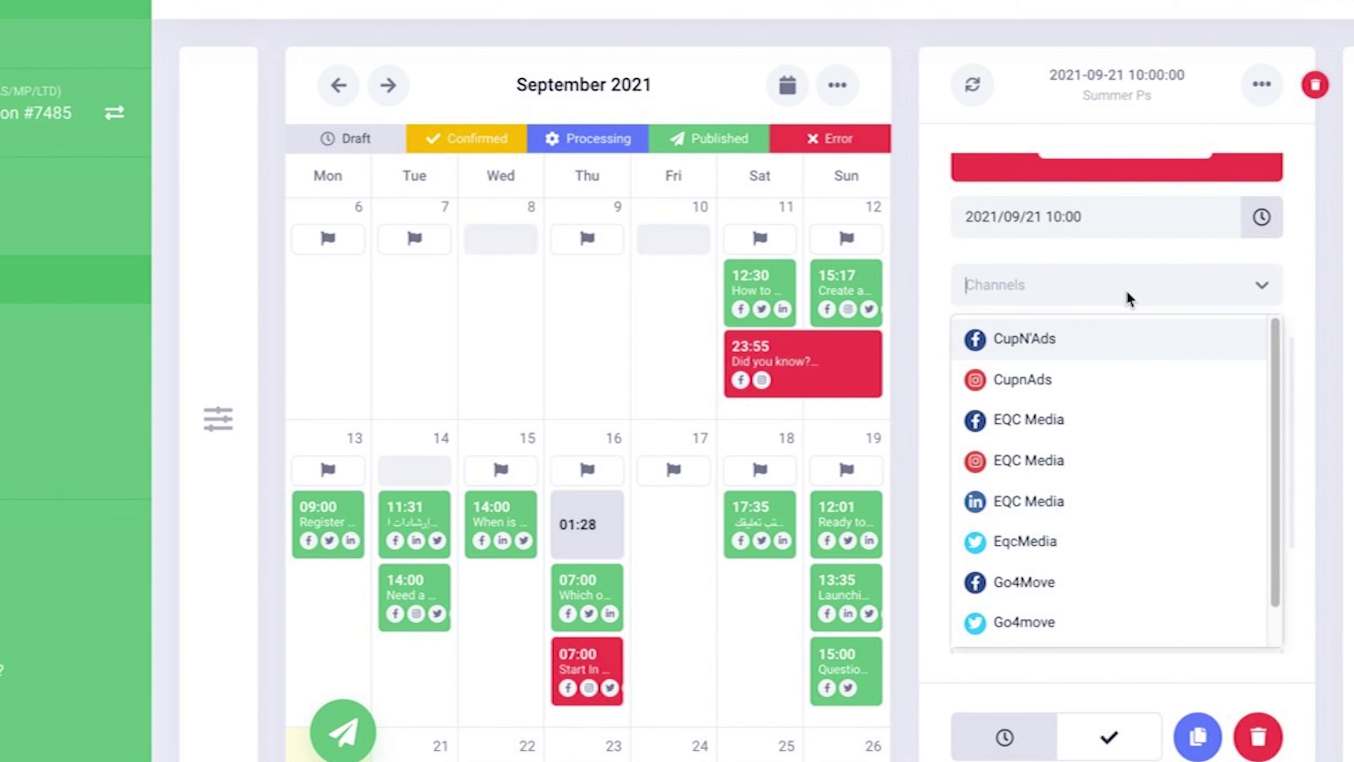
pyautogui.click(1055, 428)
pyautogui.click(1106, 290)
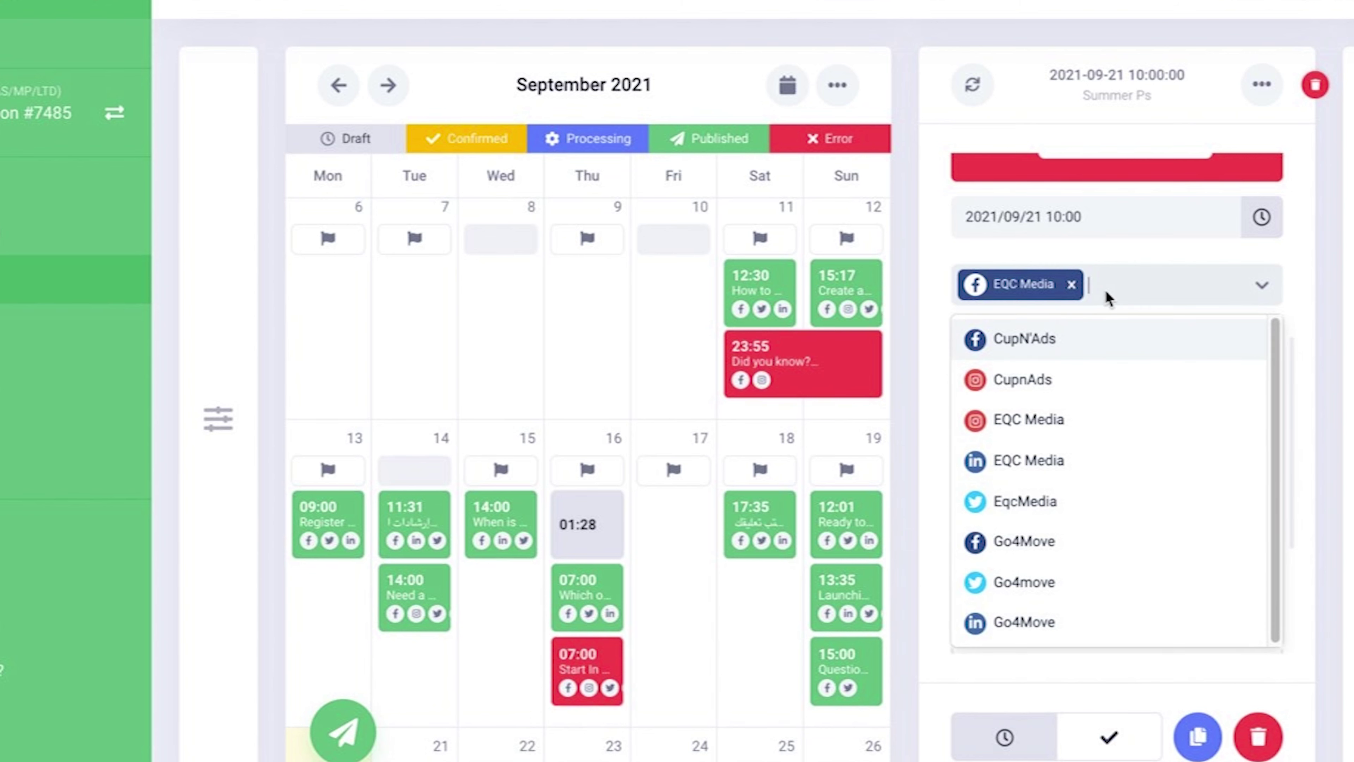
pyautogui.click(1053, 462)
pyautogui.click(1238, 300)
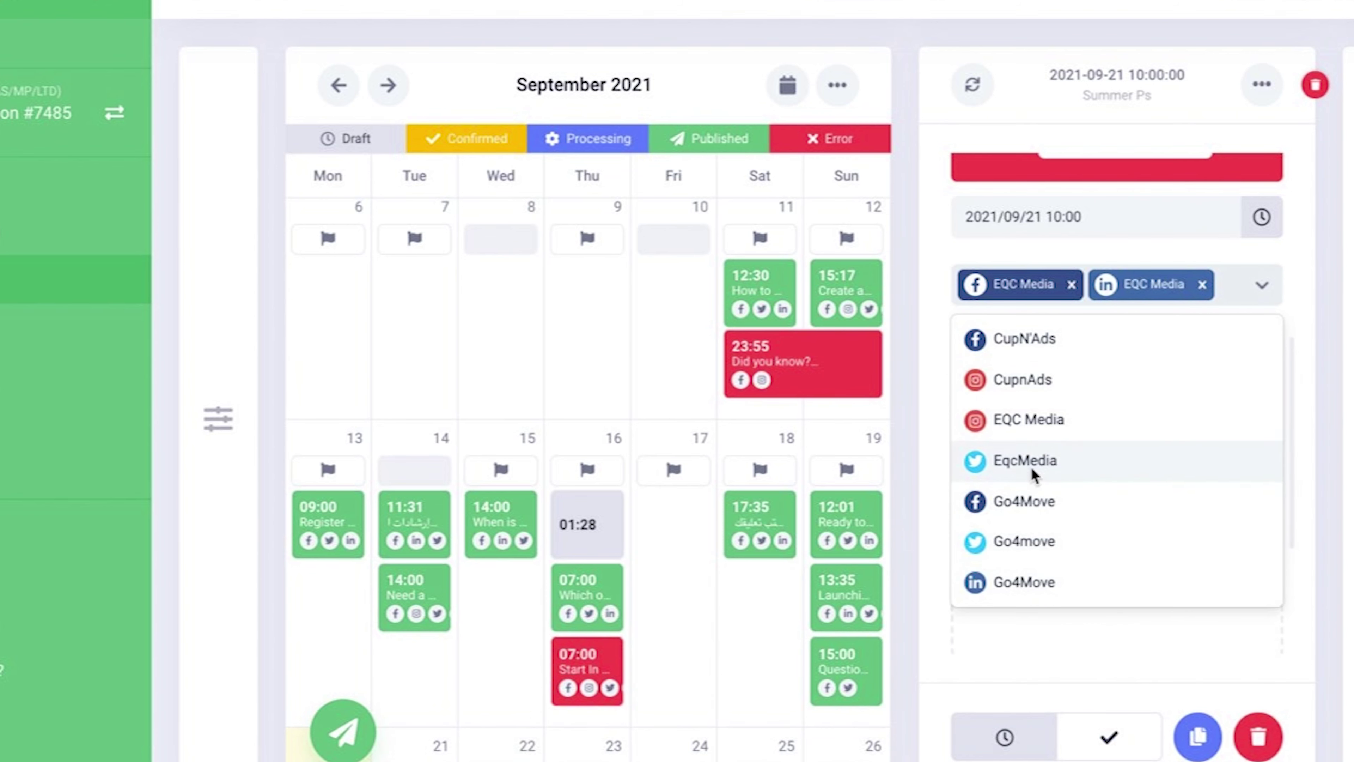
pyautogui.click(1040, 460)
pyautogui.click(1116, 326)
pyautogui.click(1071, 468)
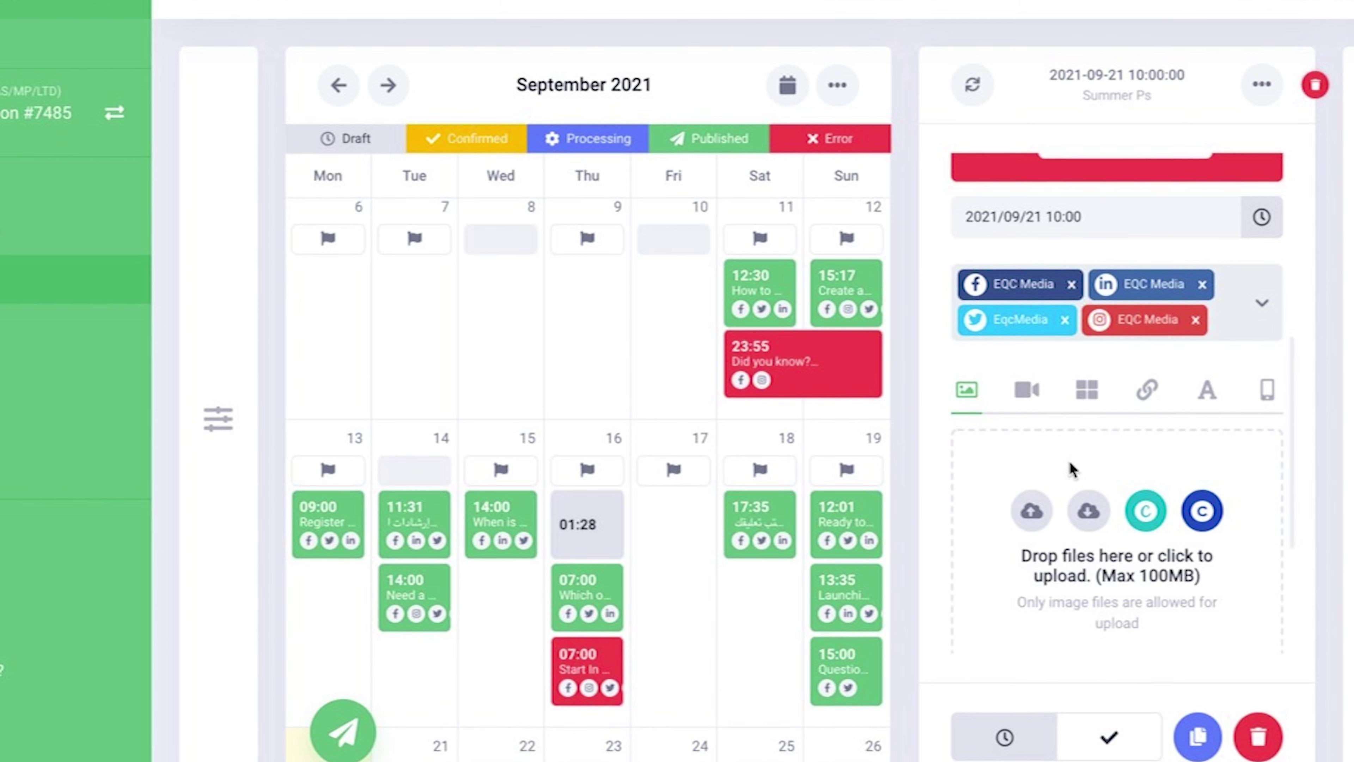
# Preview the gallery, link, text and story post types, then clear the caption
pyautogui.scroll(-2, 1072, 469)
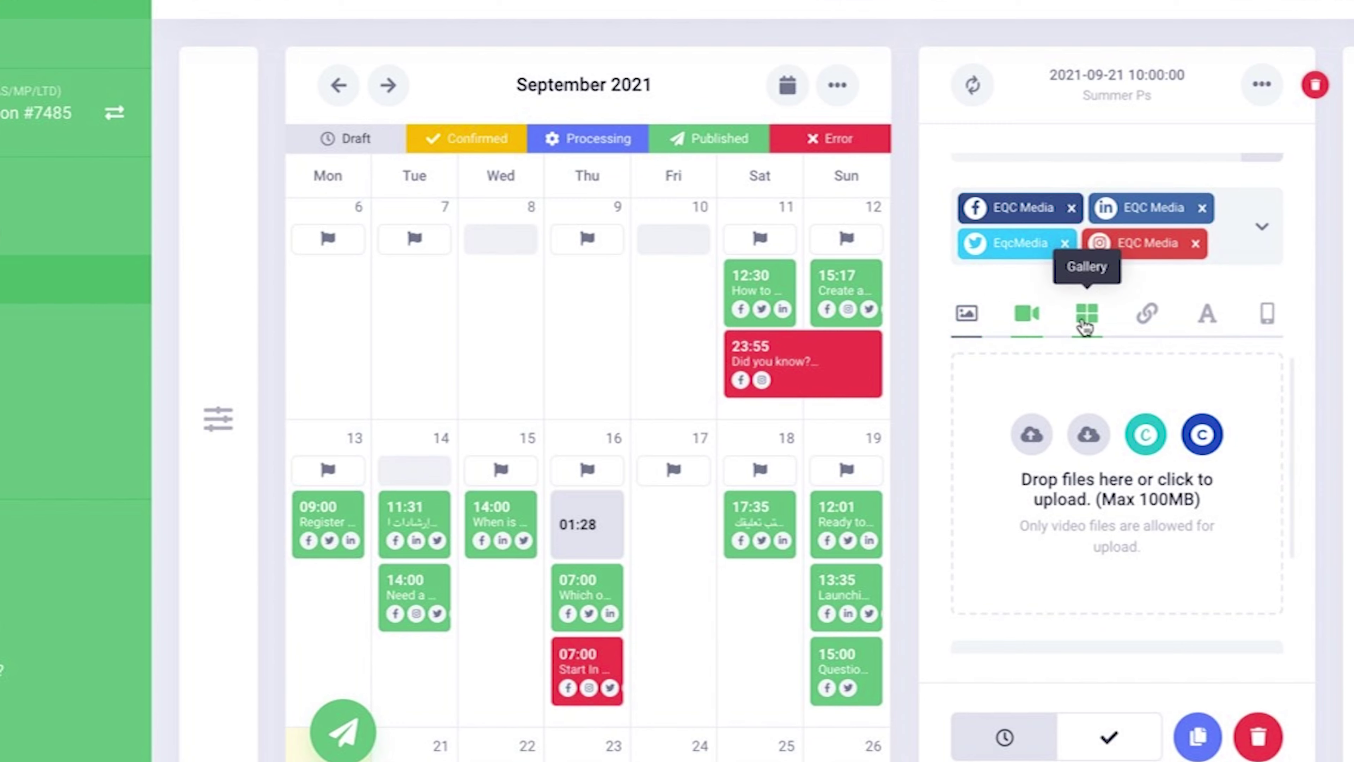
pyautogui.click(1087, 320)
pyautogui.click(1147, 314)
pyautogui.click(1207, 315)
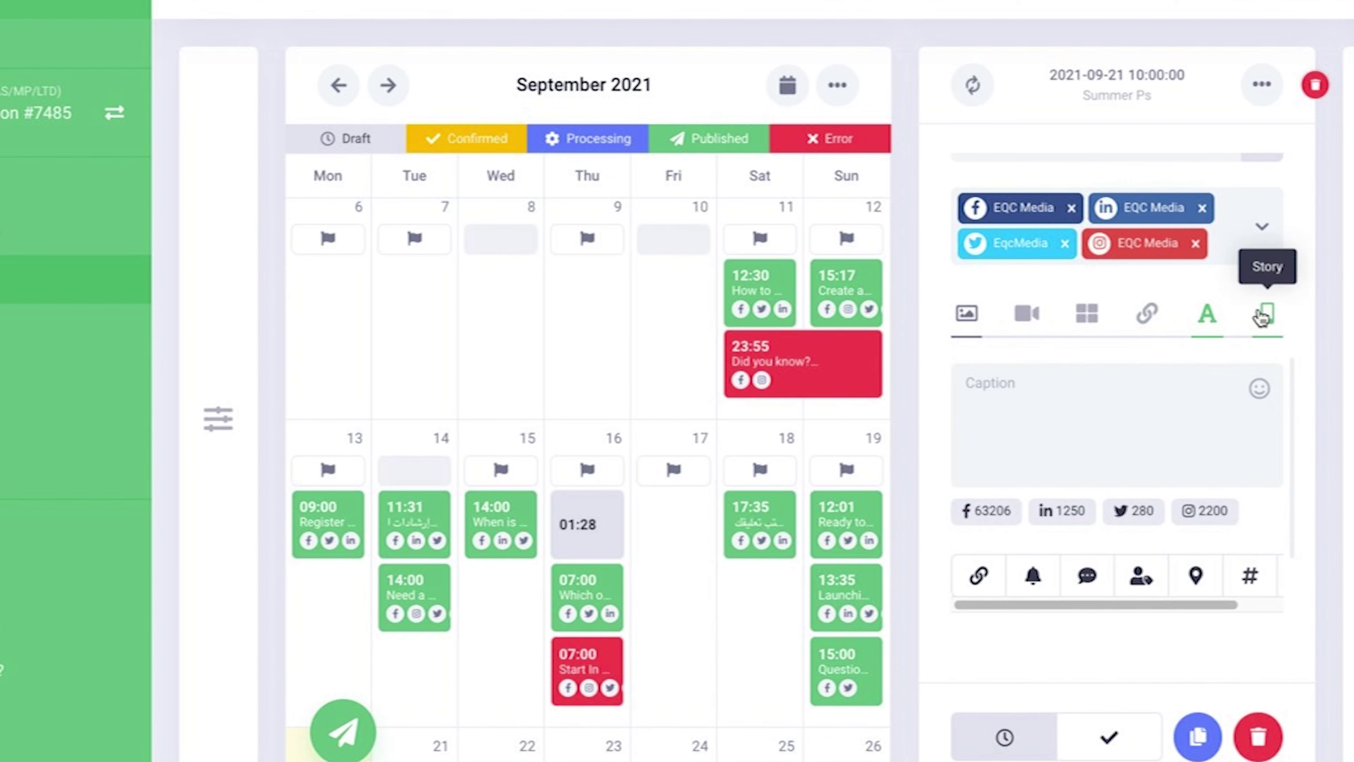
pyautogui.click(1268, 315)
pyautogui.click(1091, 468)
pyautogui.hotkey('ctrl', 'a')
pyautogui.press('BackSpace')
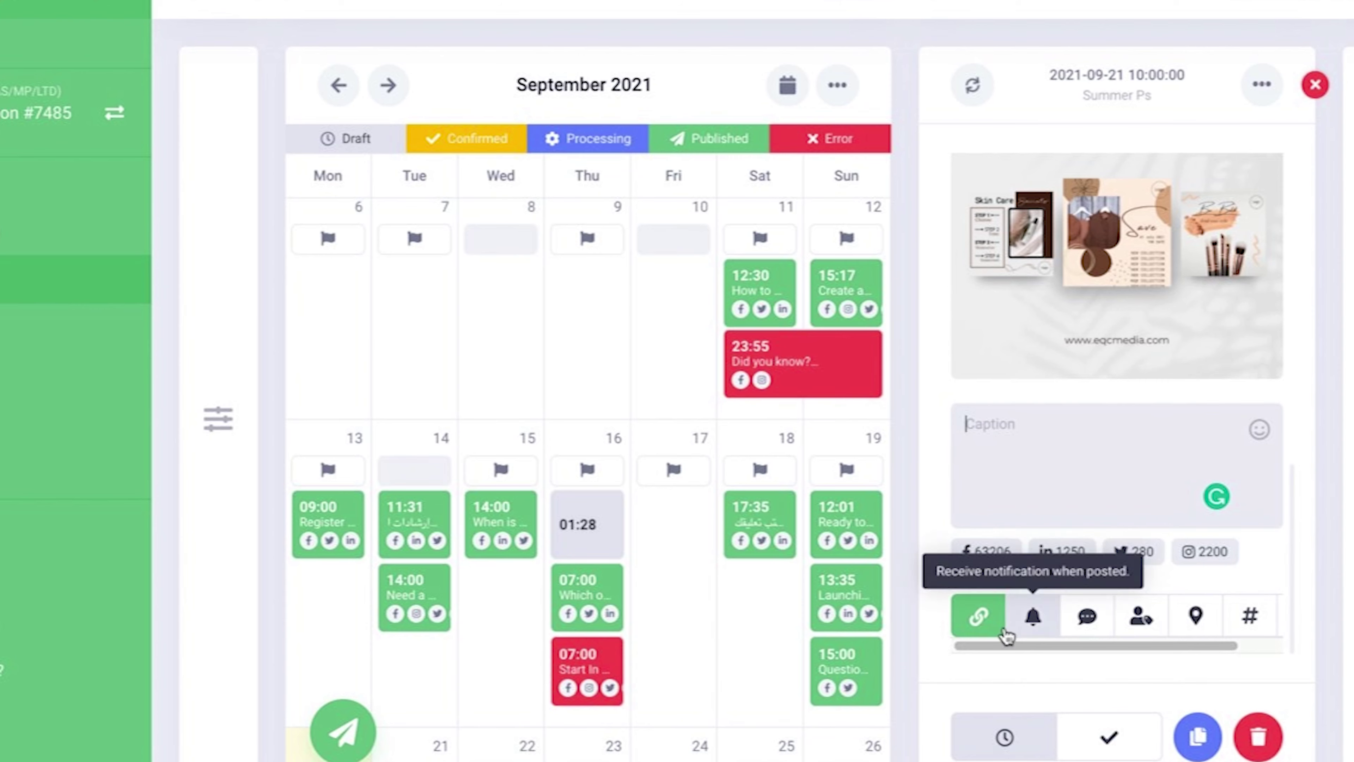
# Turn on post notifications and Chain Comments, and check the Tag A User and Location options
pyautogui.click(1034, 619)
pyautogui.click(1087, 620)
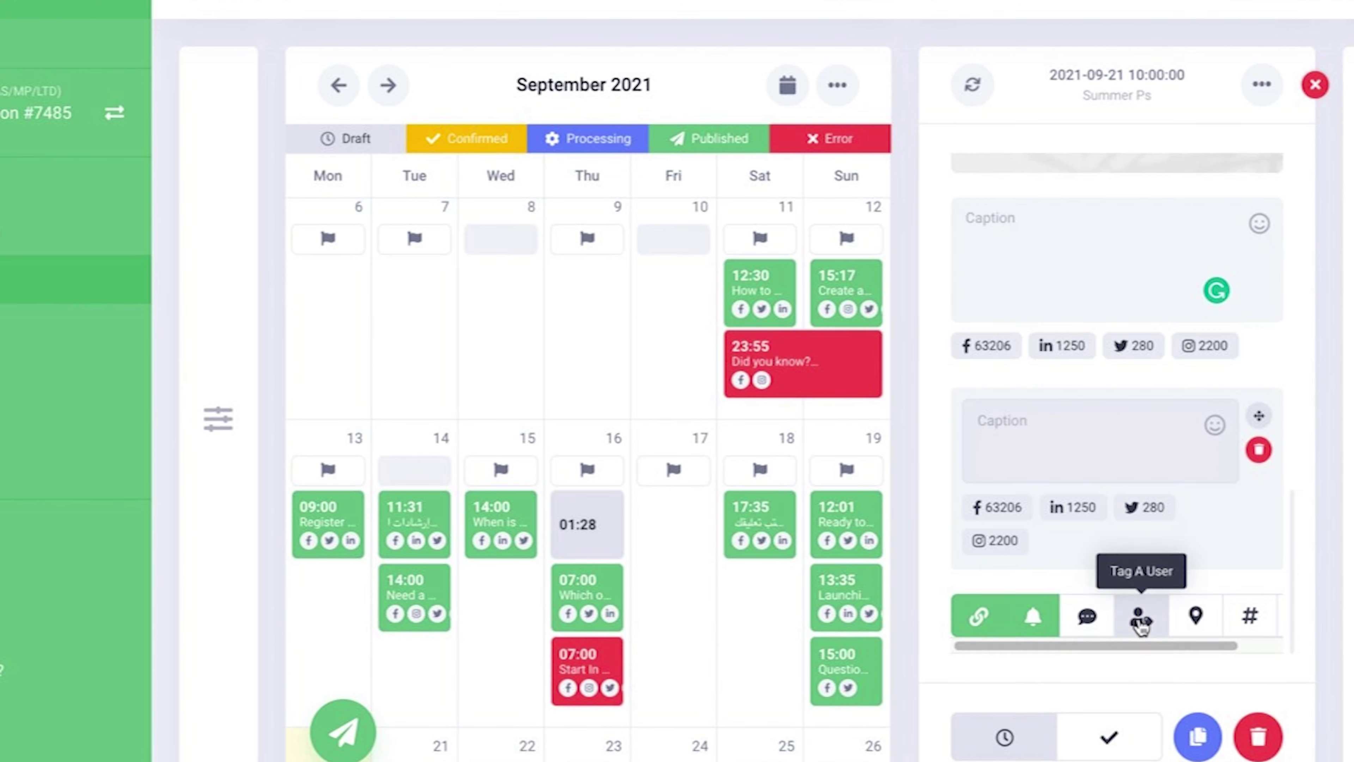
pyautogui.click(1139, 620)
pyautogui.click(975, 139)
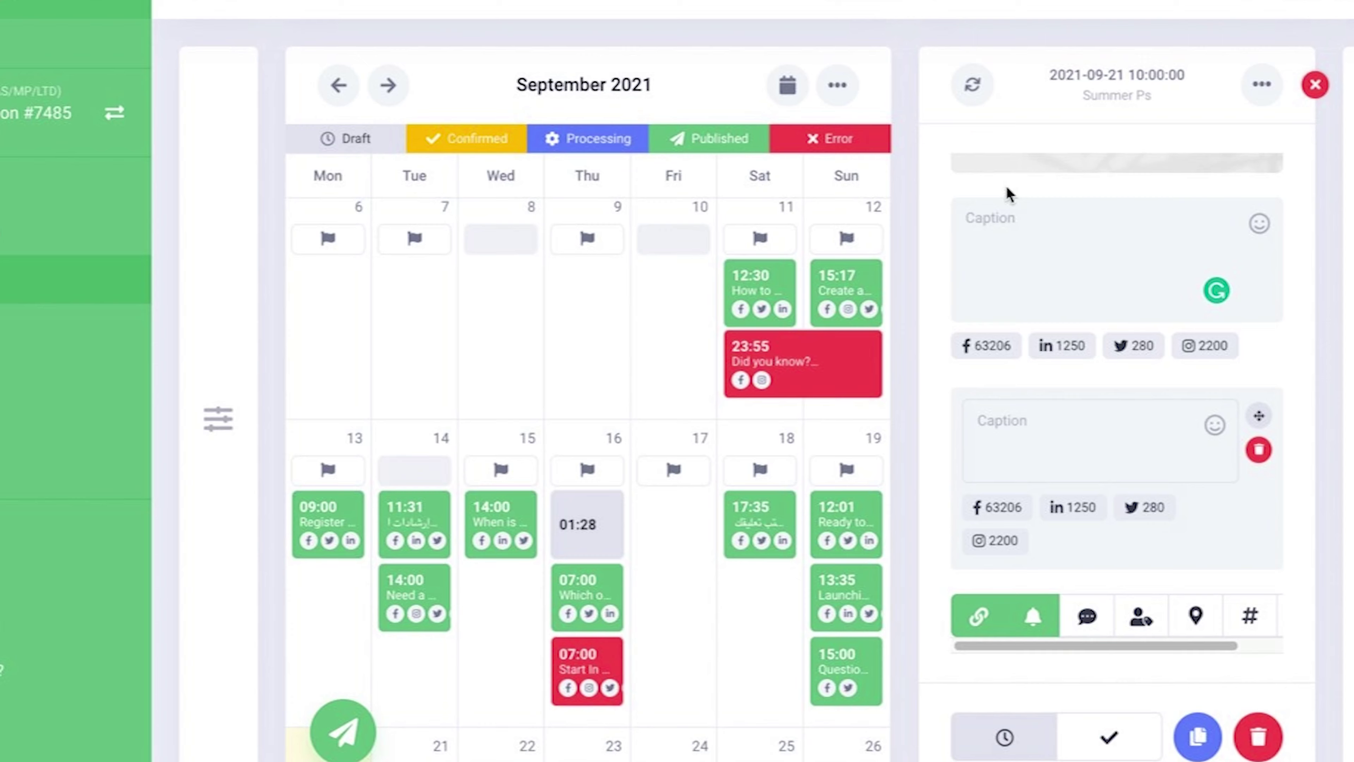
pyautogui.click(1196, 617)
pyautogui.click(975, 135)
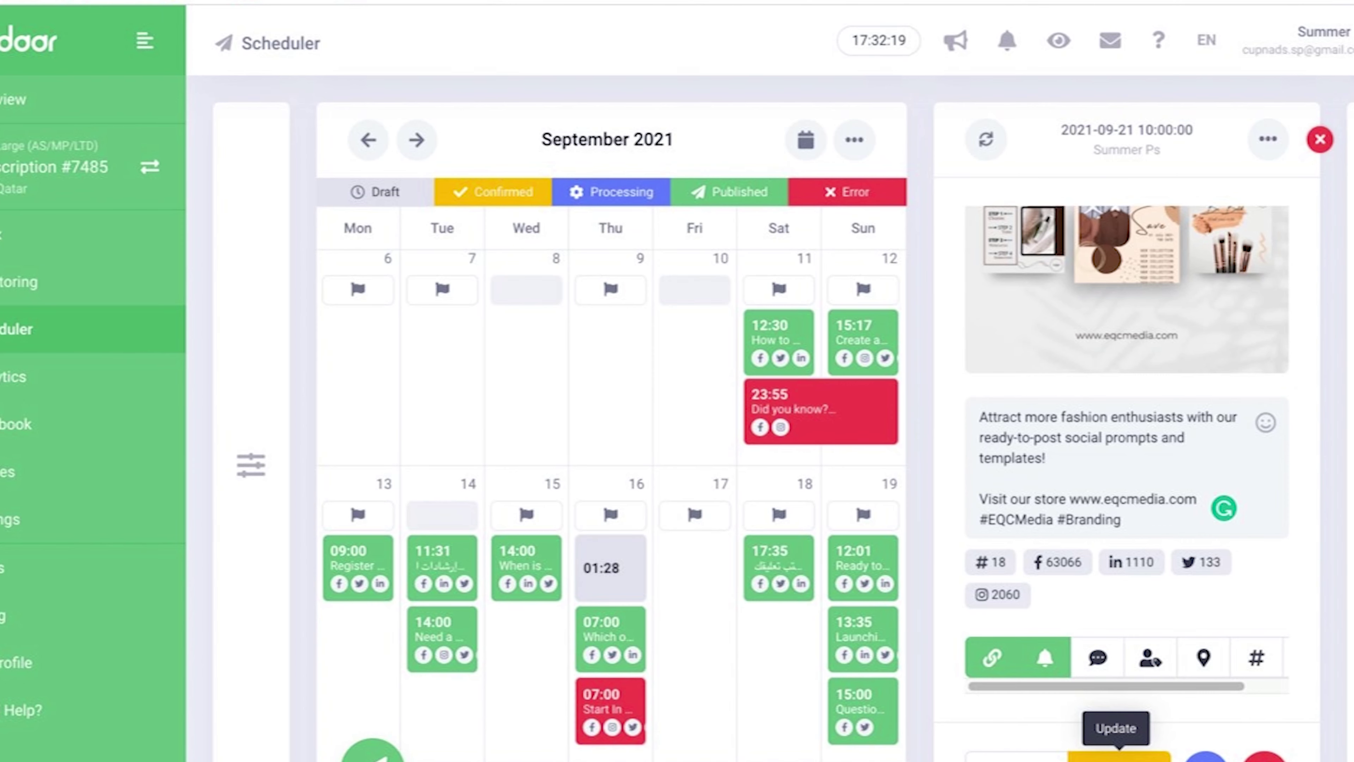
# Copy the EQC Media hashtag template from the Hashtag Manager's Templates under Utilities
pyautogui.click(6, 480)
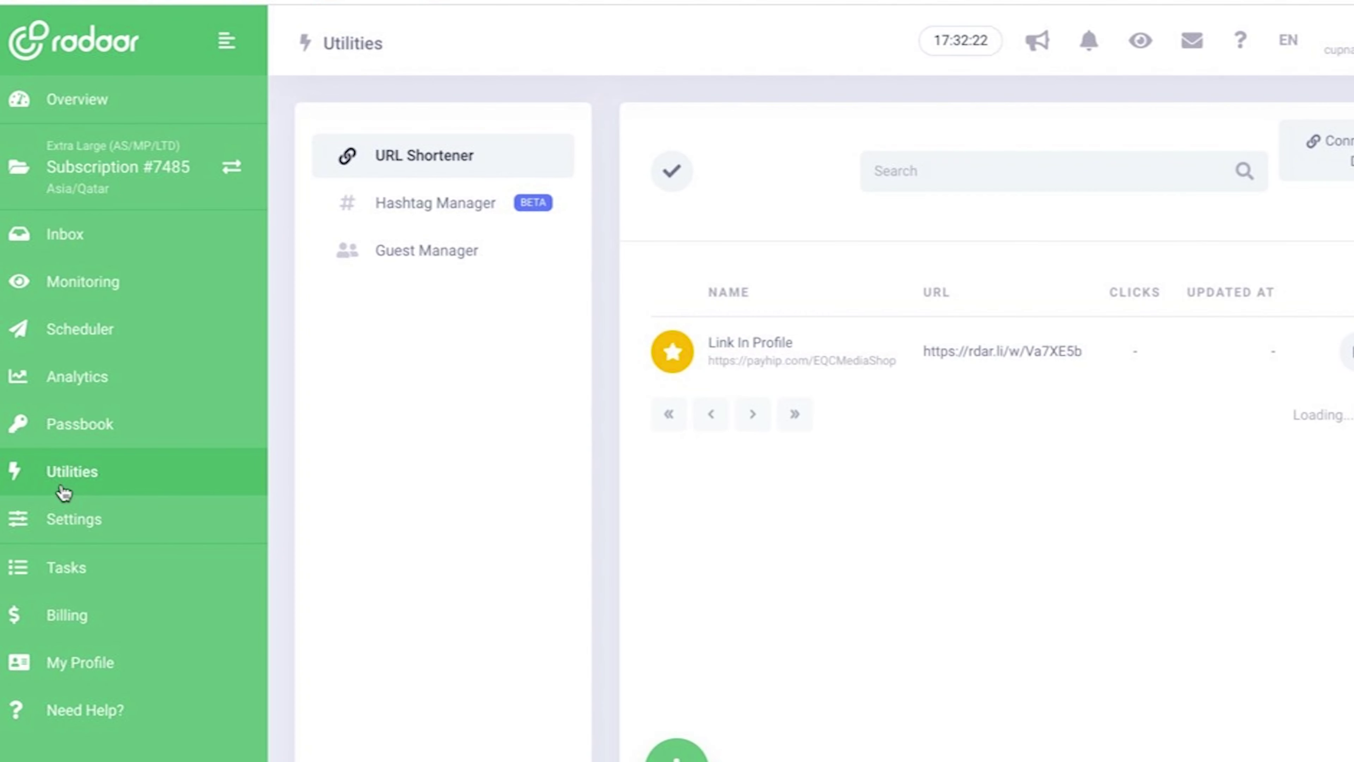
pyautogui.click(491, 216)
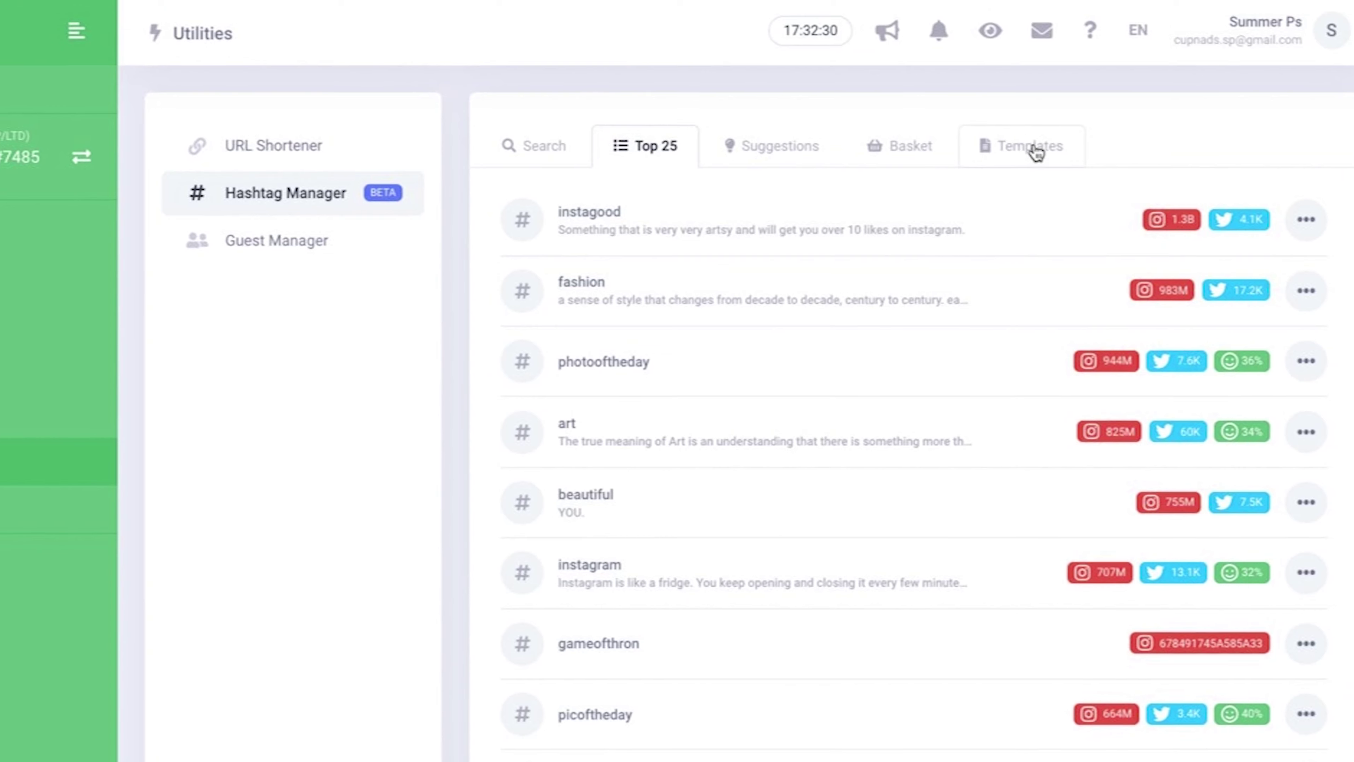
pyautogui.scroll(-4, 1032, 514)
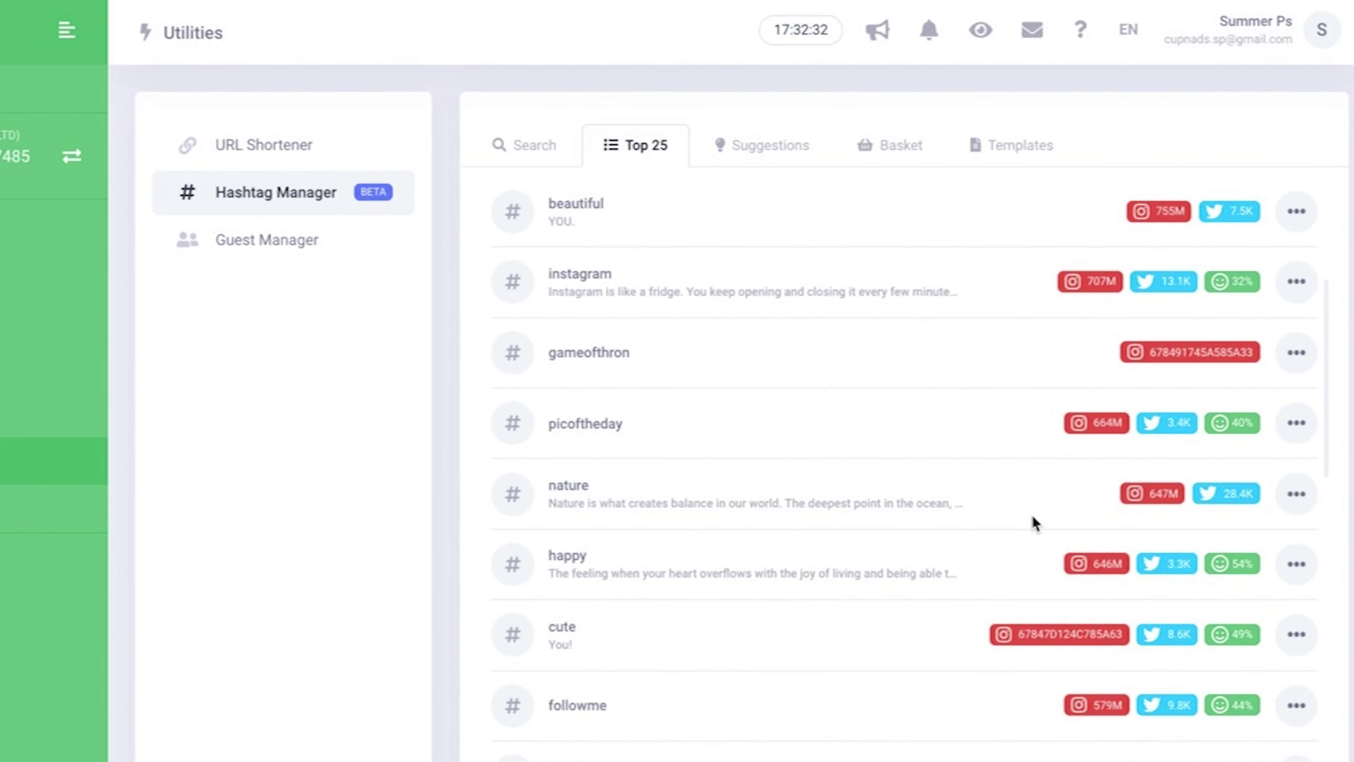
pyautogui.click(1013, 144)
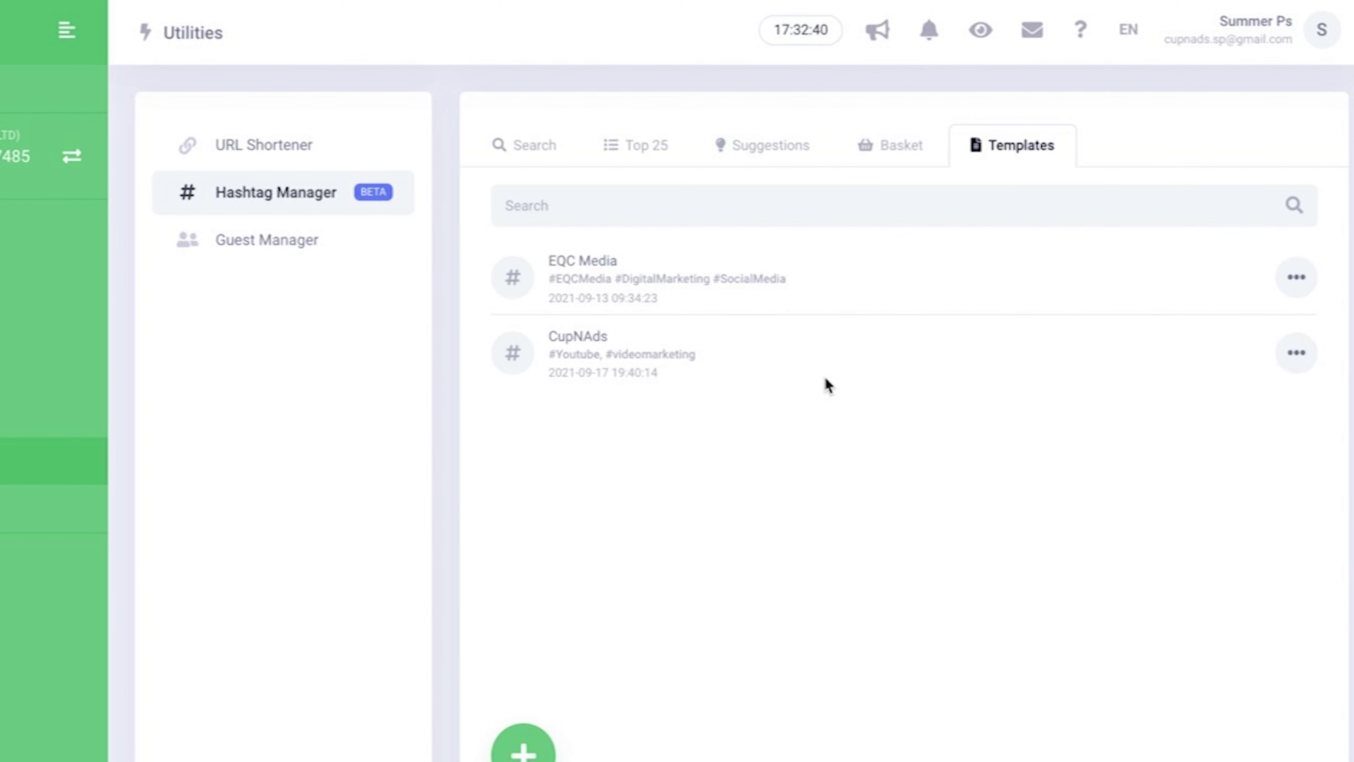
pyautogui.click(824, 275)
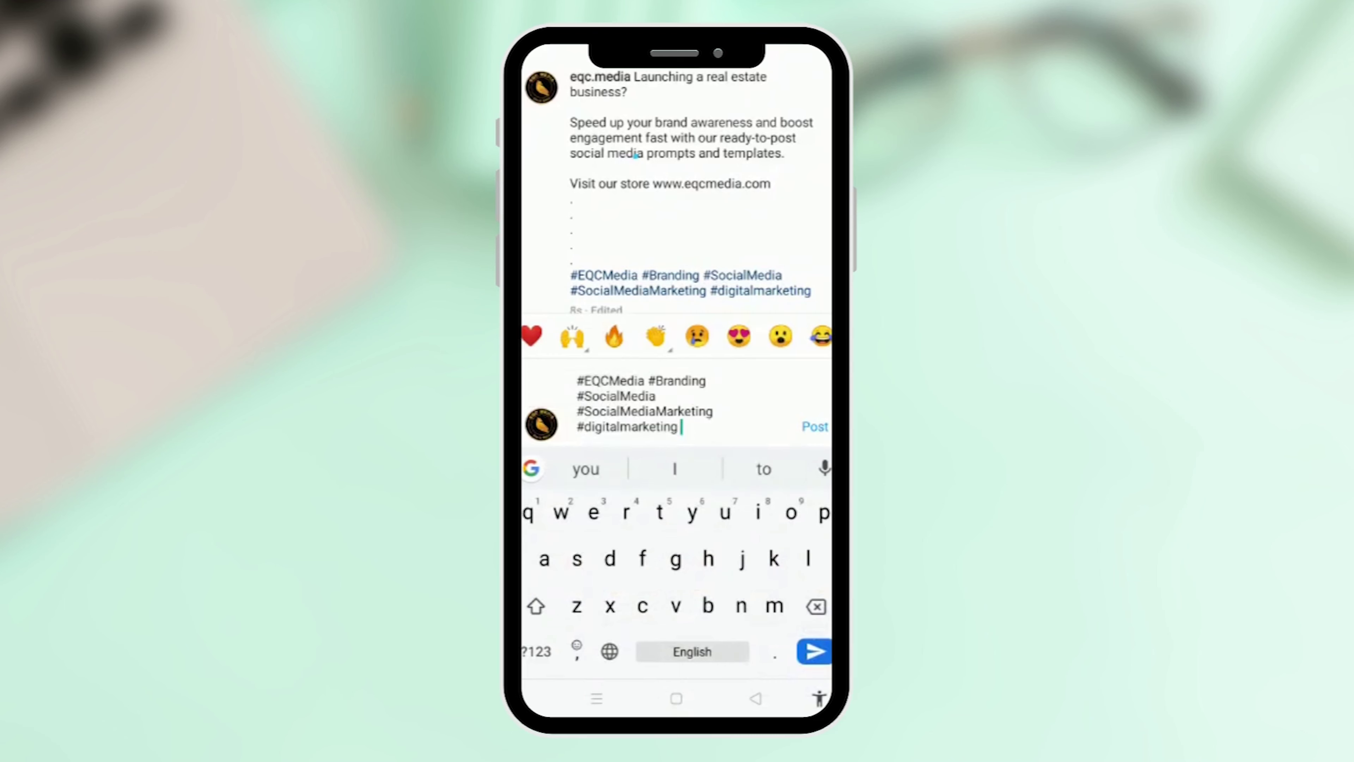
# Add a # and a new line after the pasted hashtags in the Instagram comment
pyautogui.write('#')
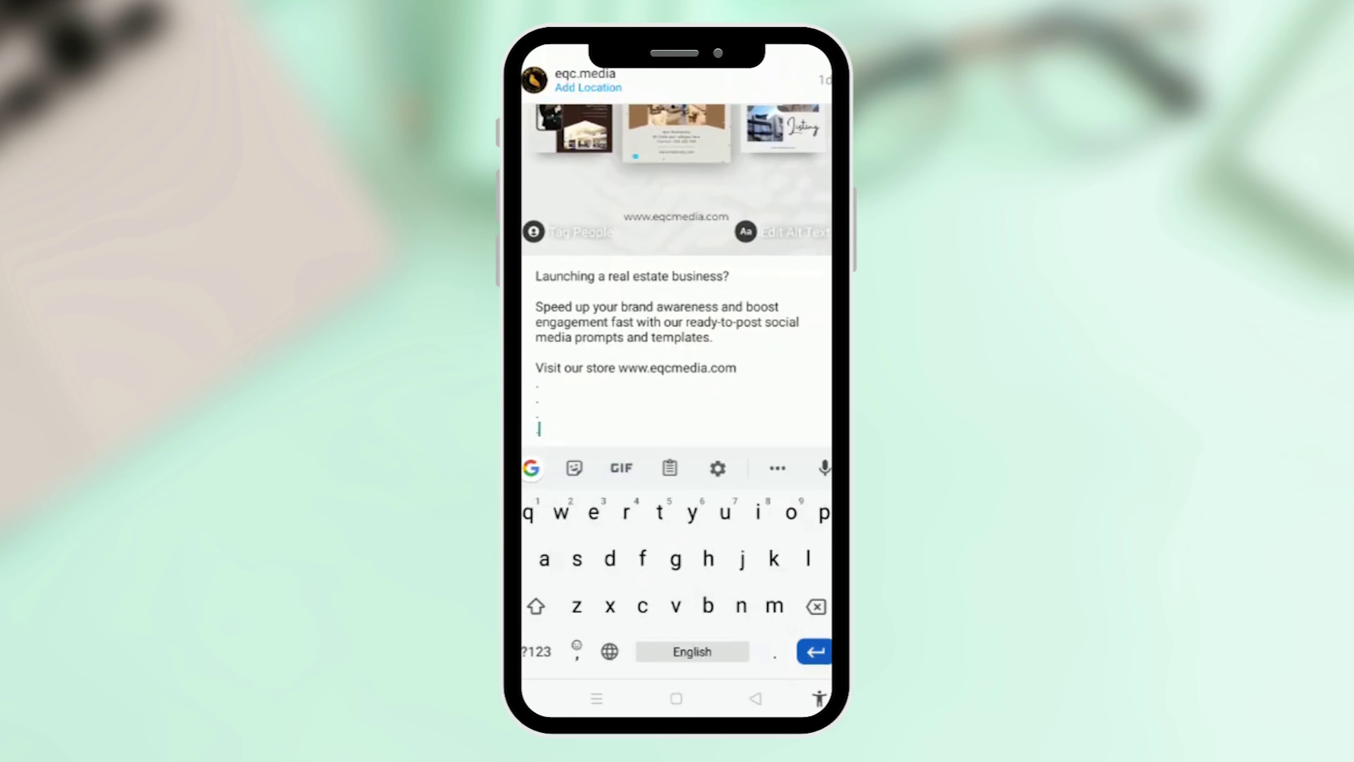
pyautogui.press('Return')
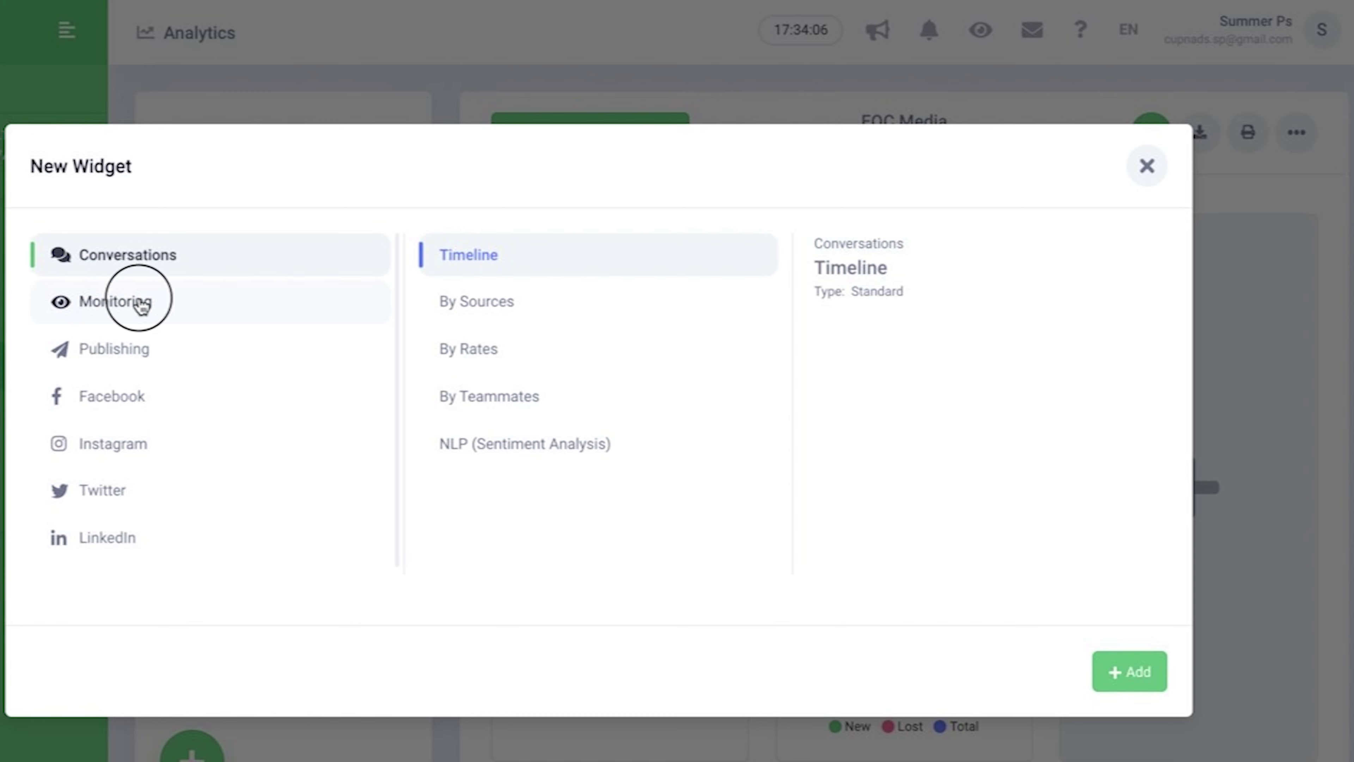
# Preview the Facebook Impressions (Posts) and Engagements widgets, then bring up a chart's download options
pyautogui.click(142, 307)
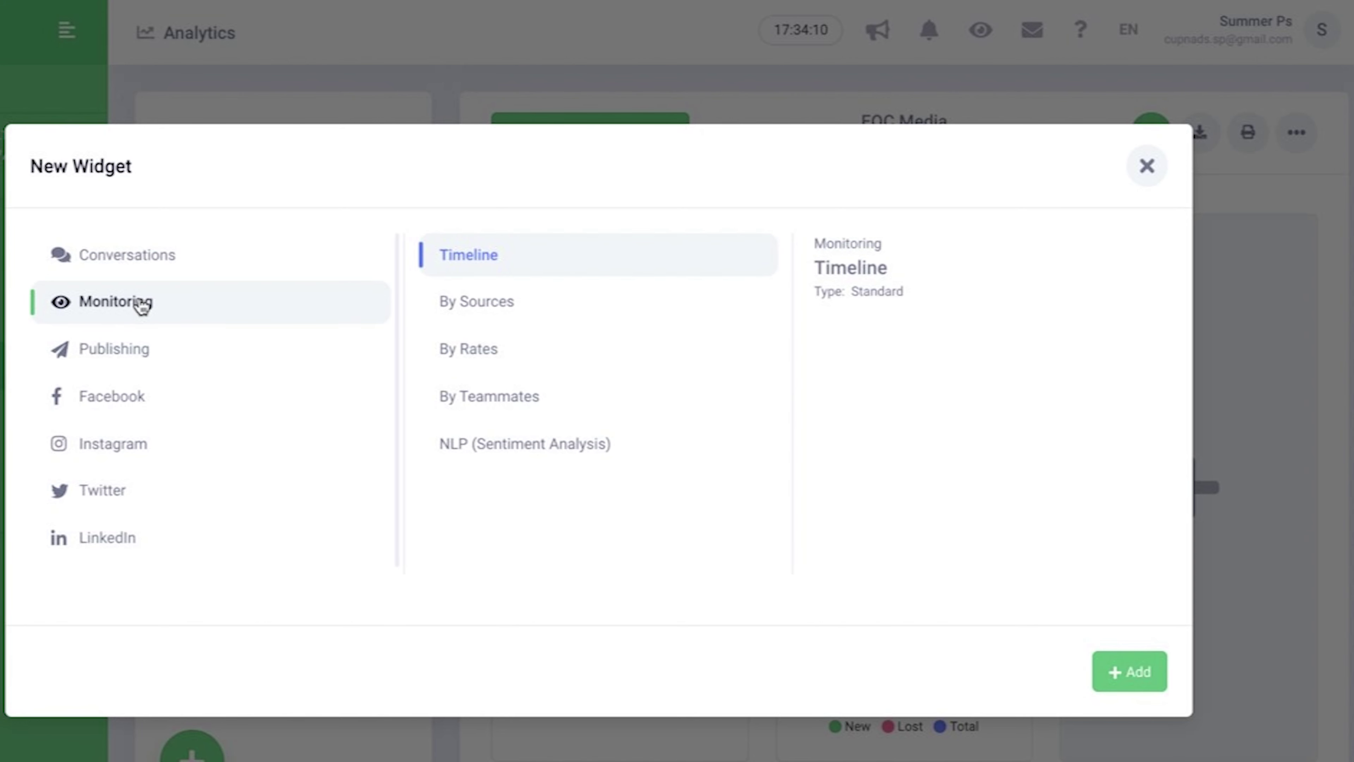
pyautogui.click(149, 400)
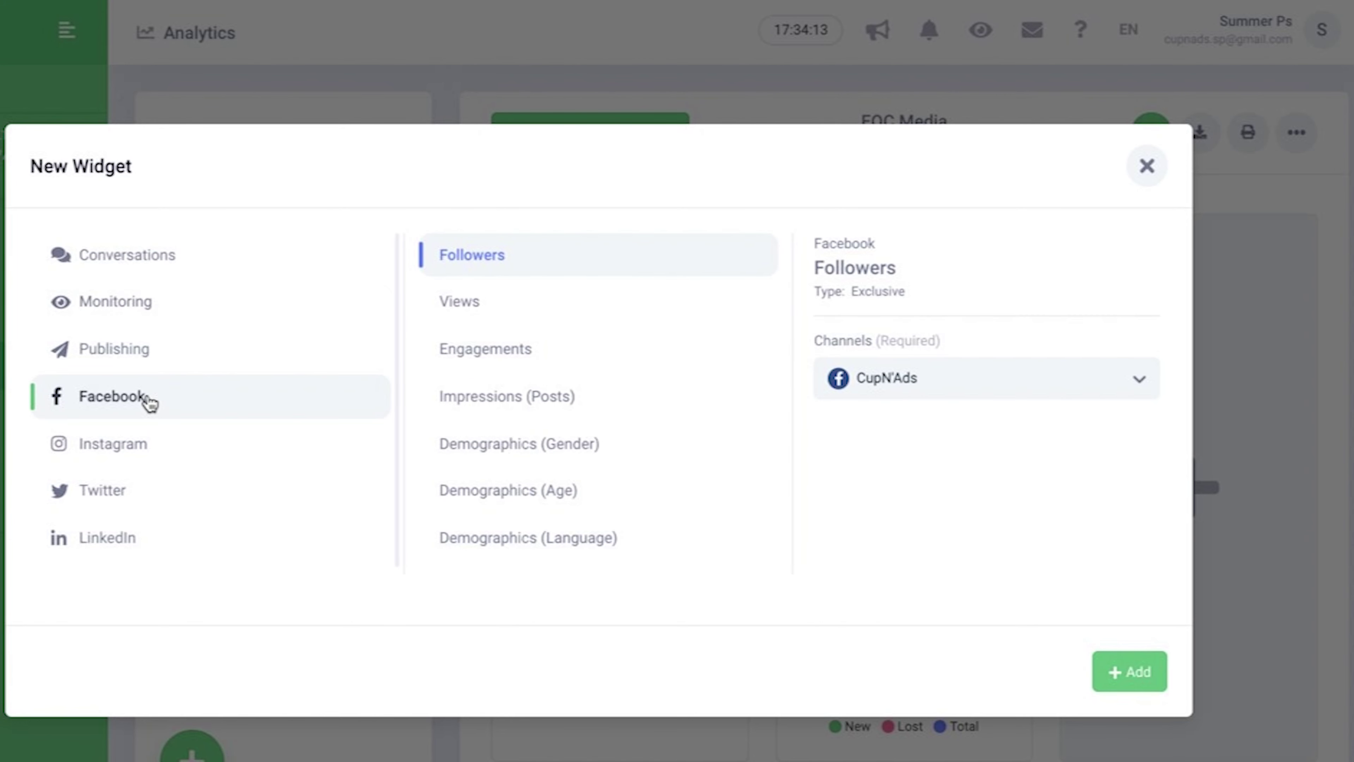
pyautogui.click(554, 410)
pyautogui.click(561, 341)
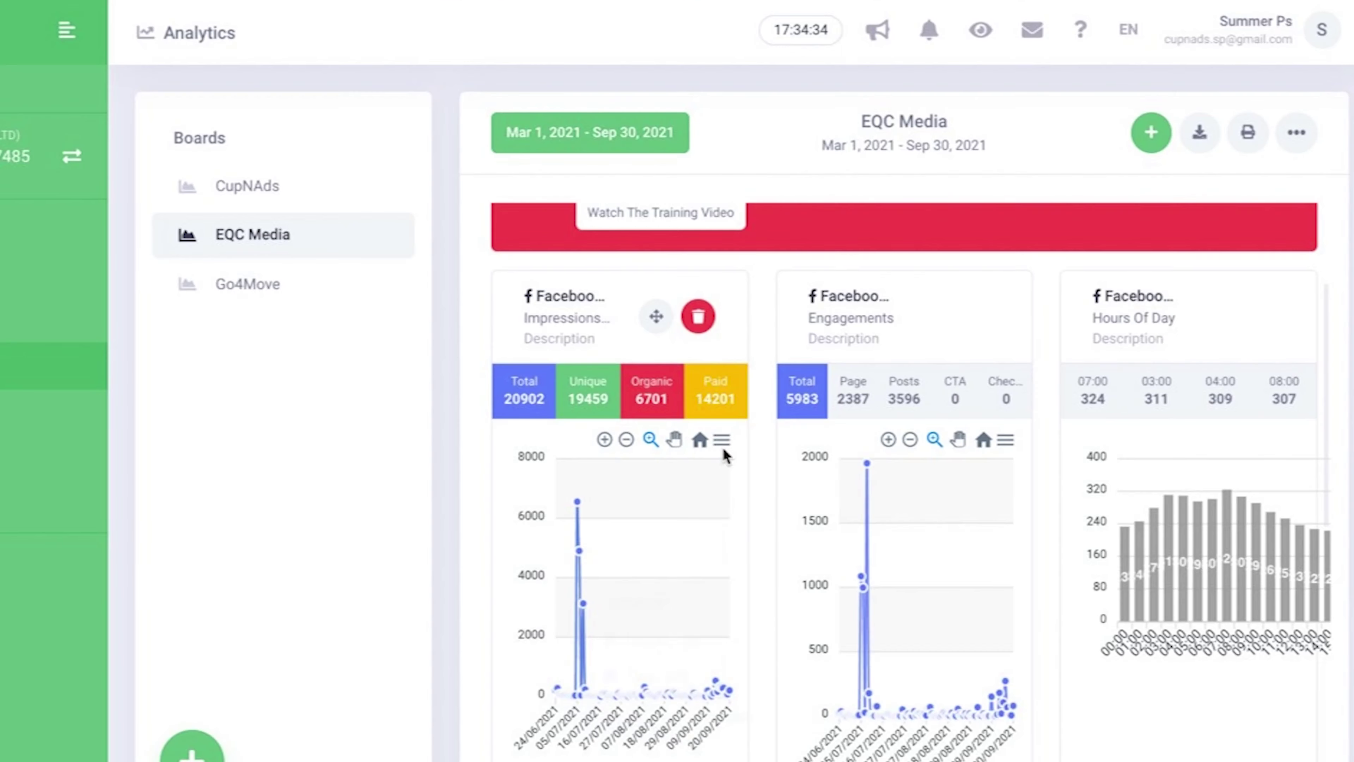
pyautogui.click(722, 442)
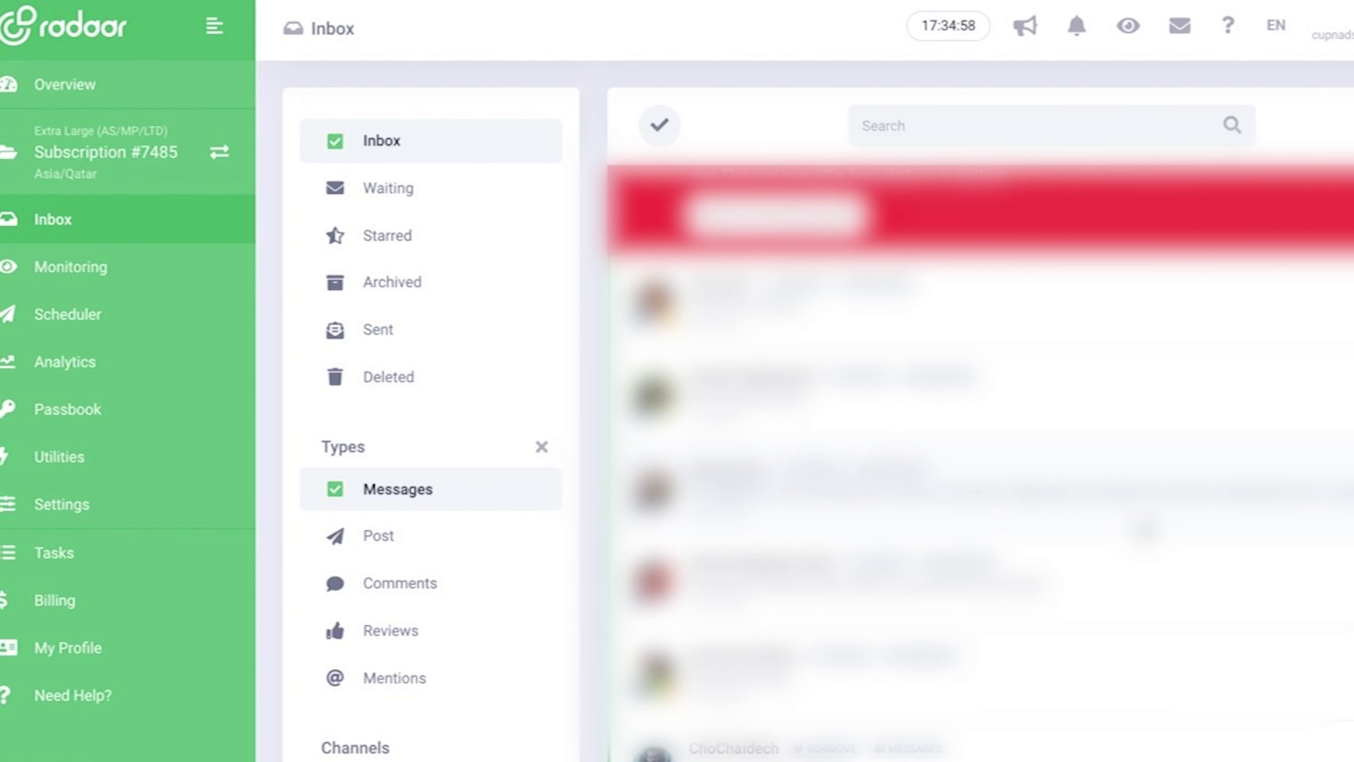
# Tick Post, Comments, Reviews and Mentions in the Inbox Types filter
pyautogui.click(420, 535)
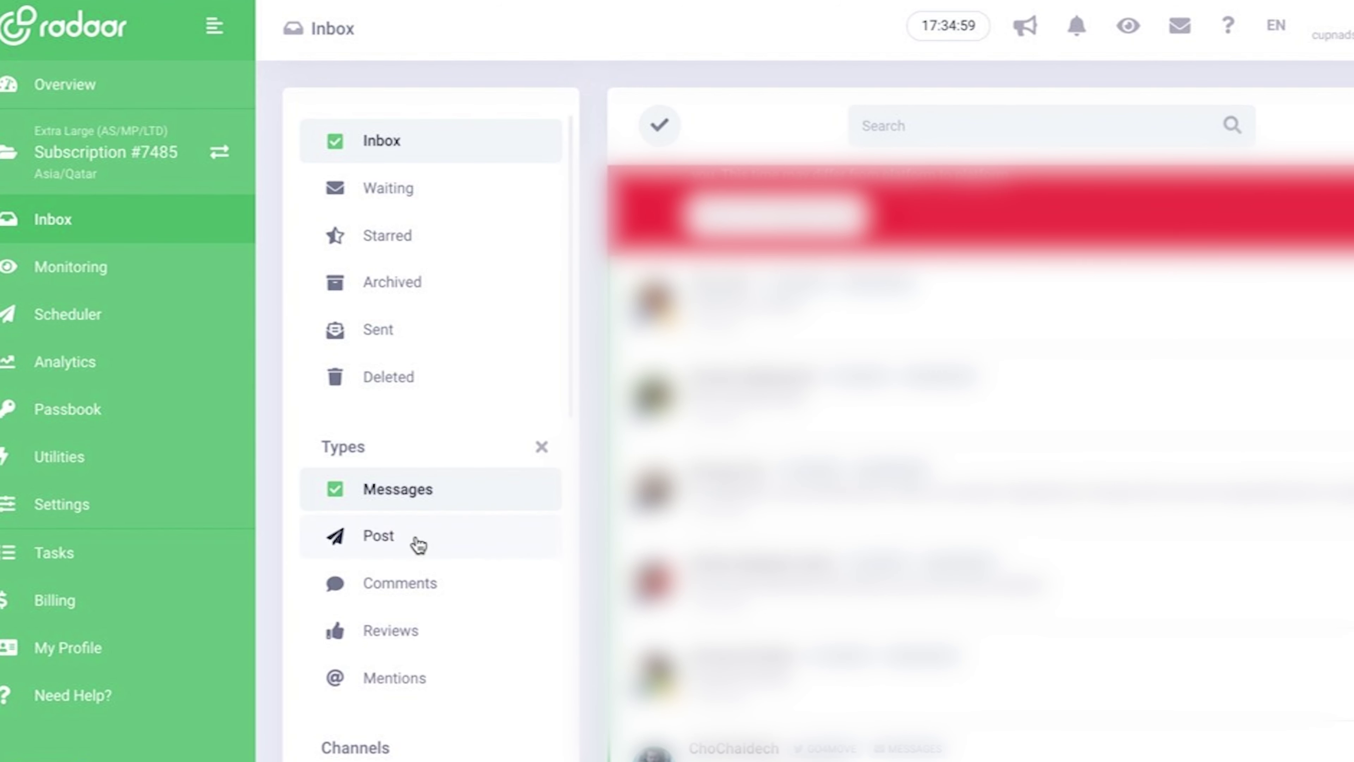
pyautogui.click(479, 581)
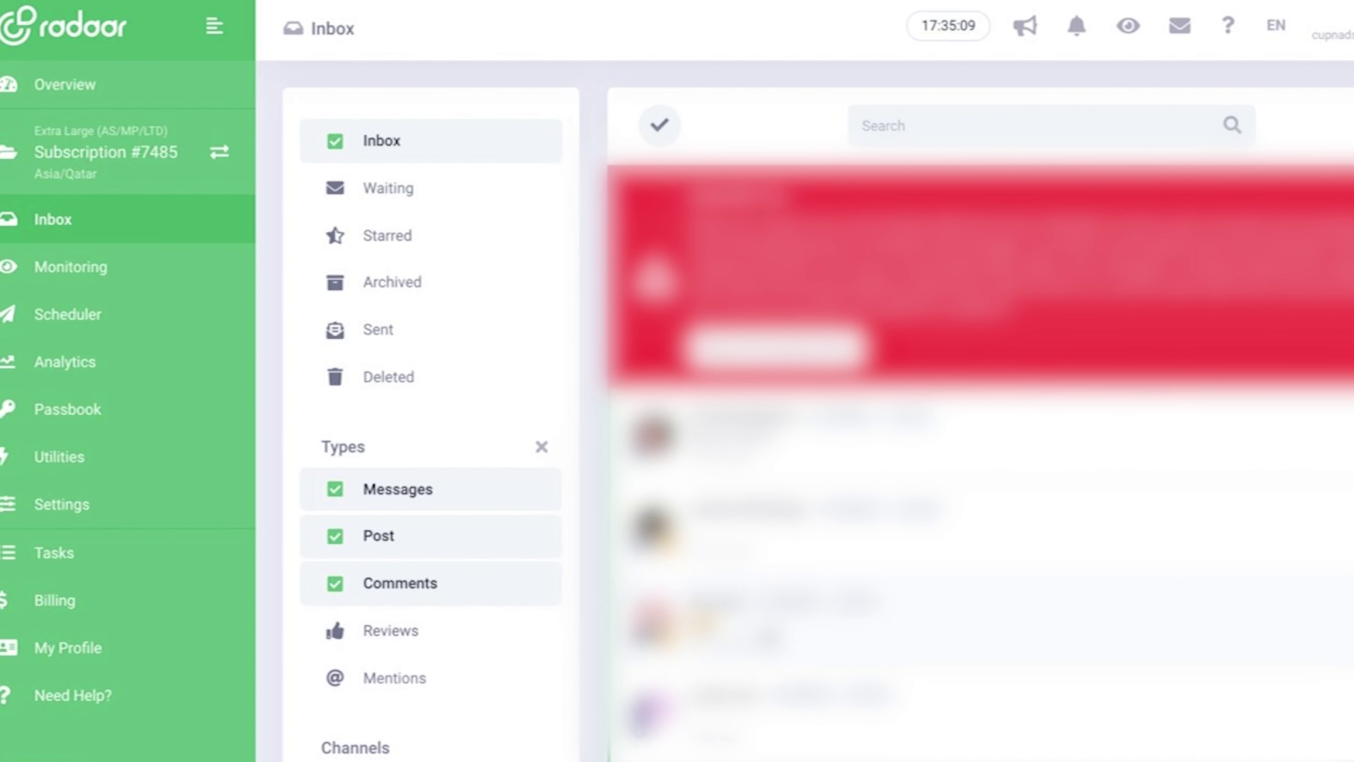
pyautogui.click(491, 647)
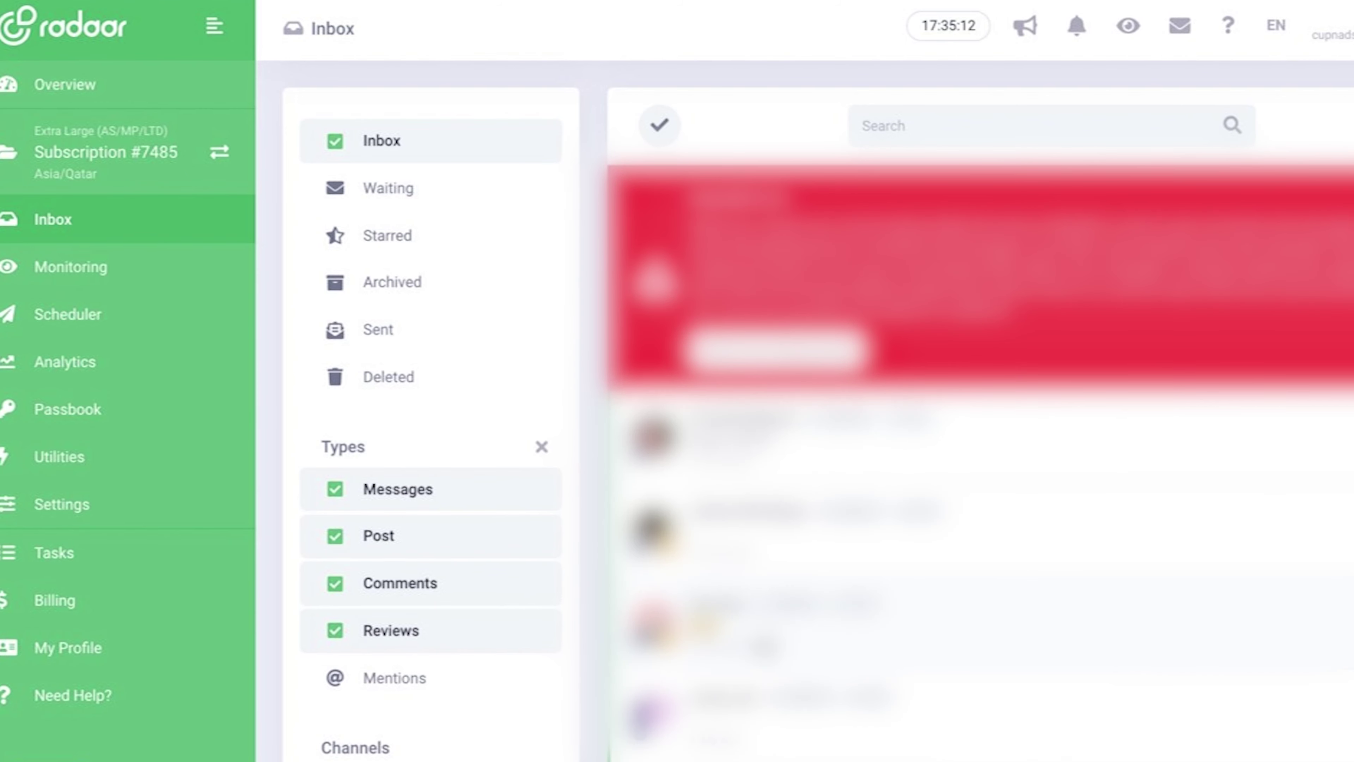
pyautogui.click(467, 667)
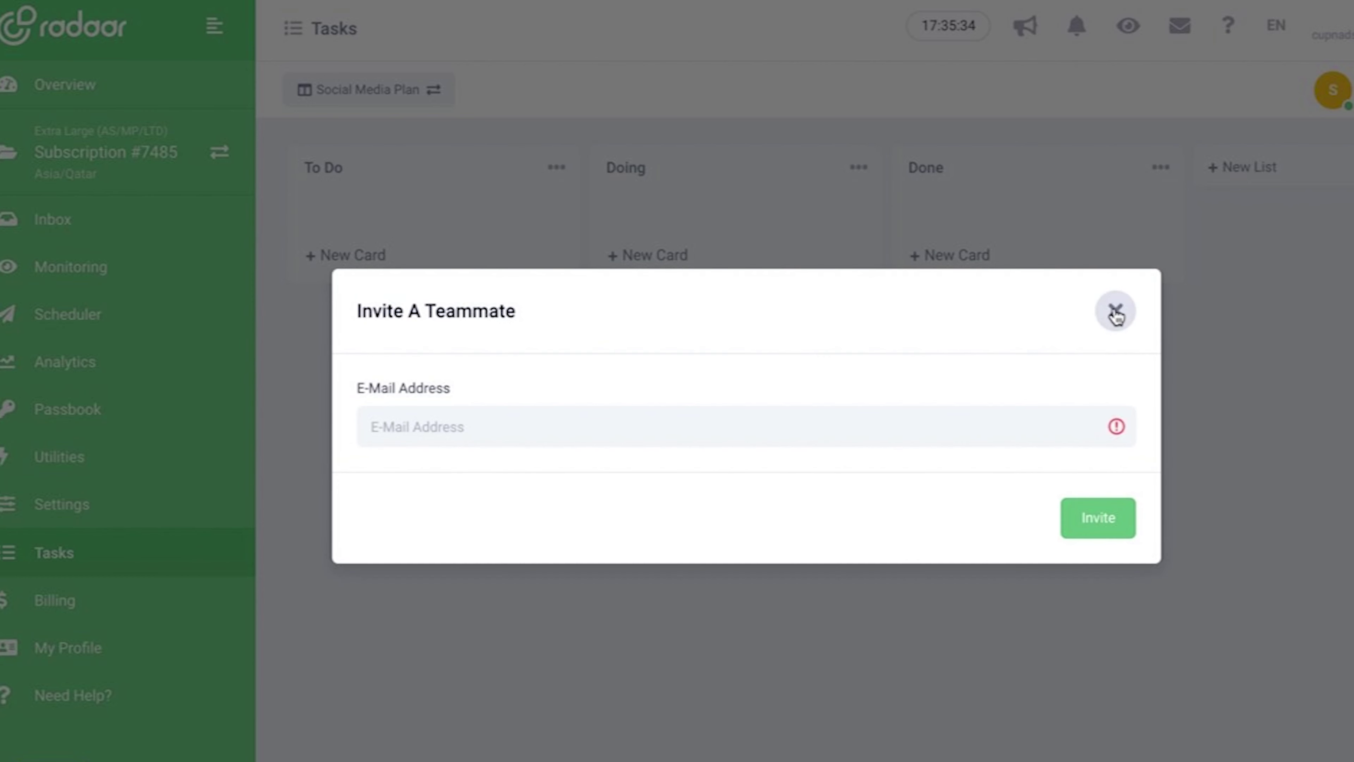
# Add a 'Sample to do list' card to To Do, save and notify, then move it into Doing
pyautogui.click(1114, 309)
pyautogui.click(409, 256)
pyautogui.write('Sample to do list')
pyautogui.press('Return')
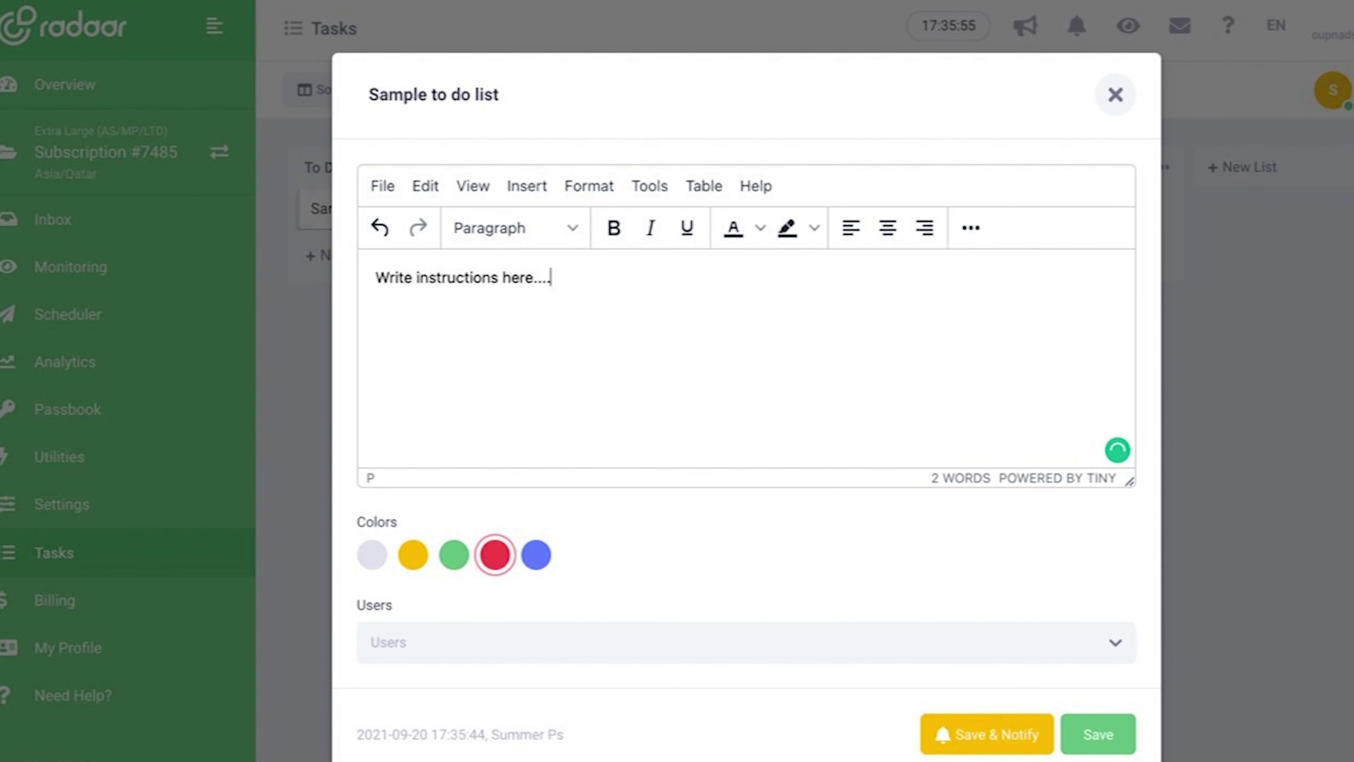
pyautogui.click(986, 734)
pyautogui.moveTo(529, 254); pyautogui.dragTo(1101, 234)
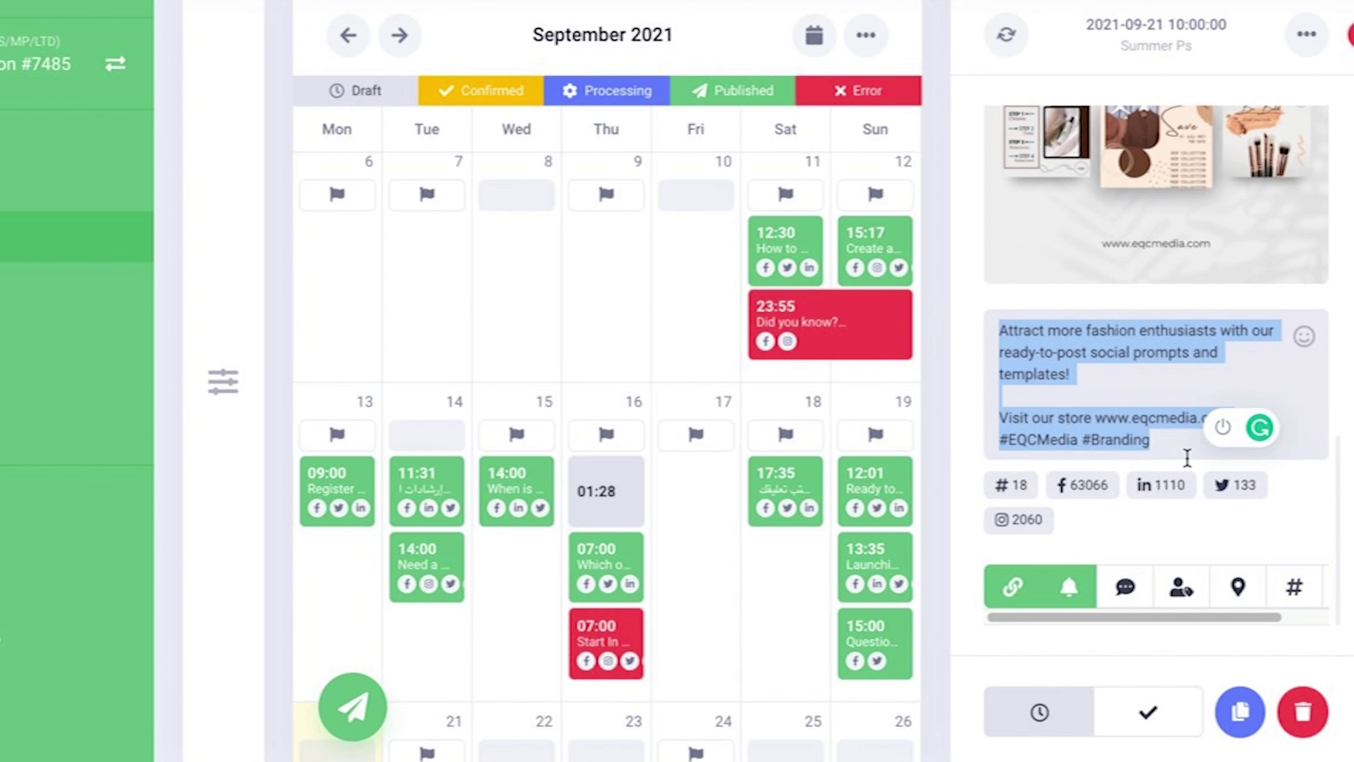
# Delete the post's caption text so it is empty
pyautogui.press('BackSpace')
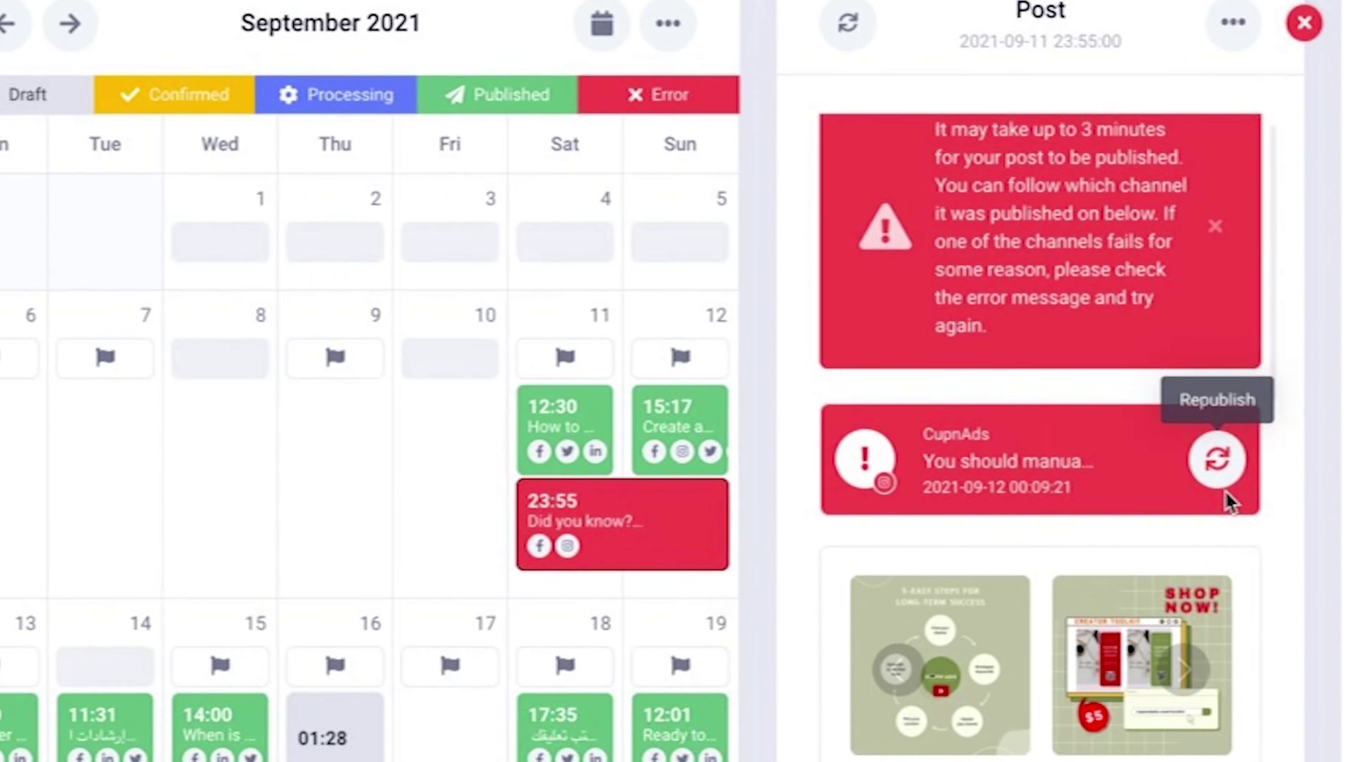
pyautogui.scroll(-2, 1243, 472)
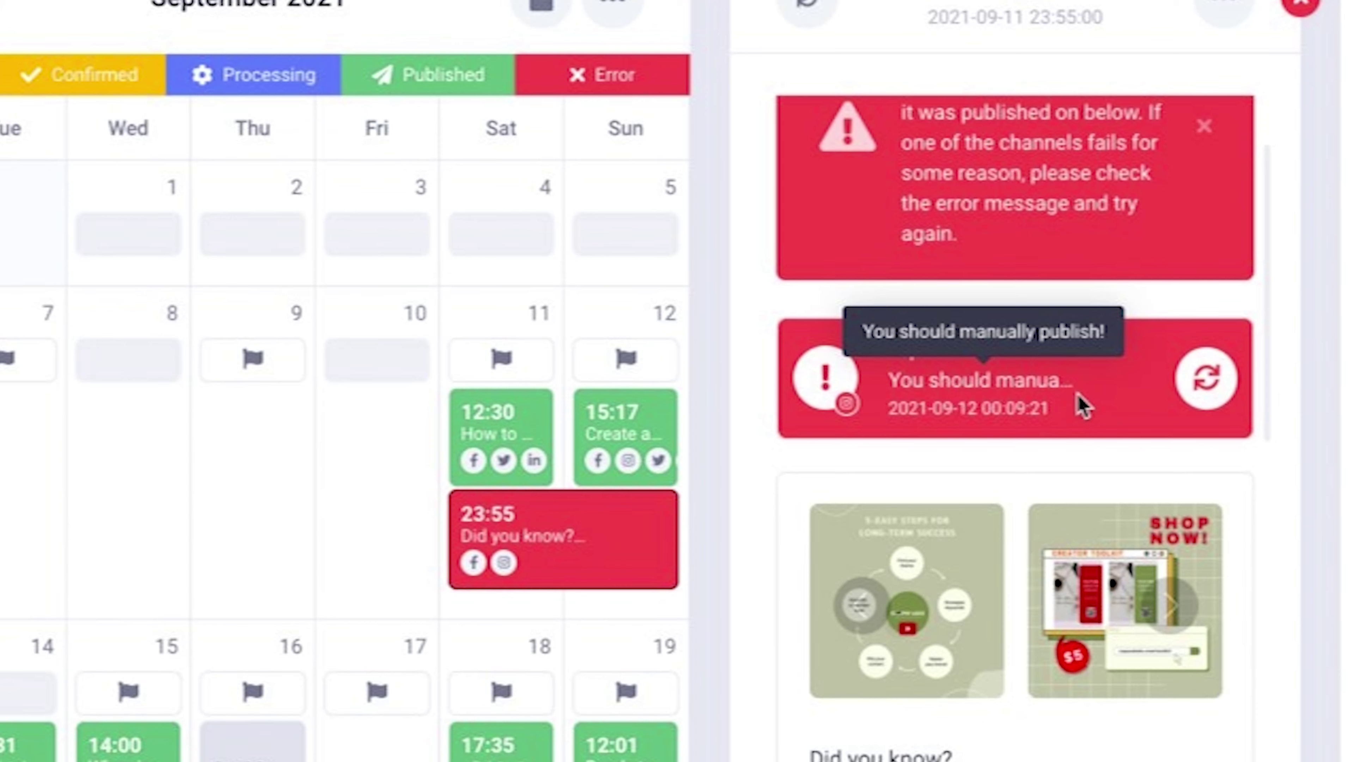
pyautogui.scroll(-8, 1107, 438)
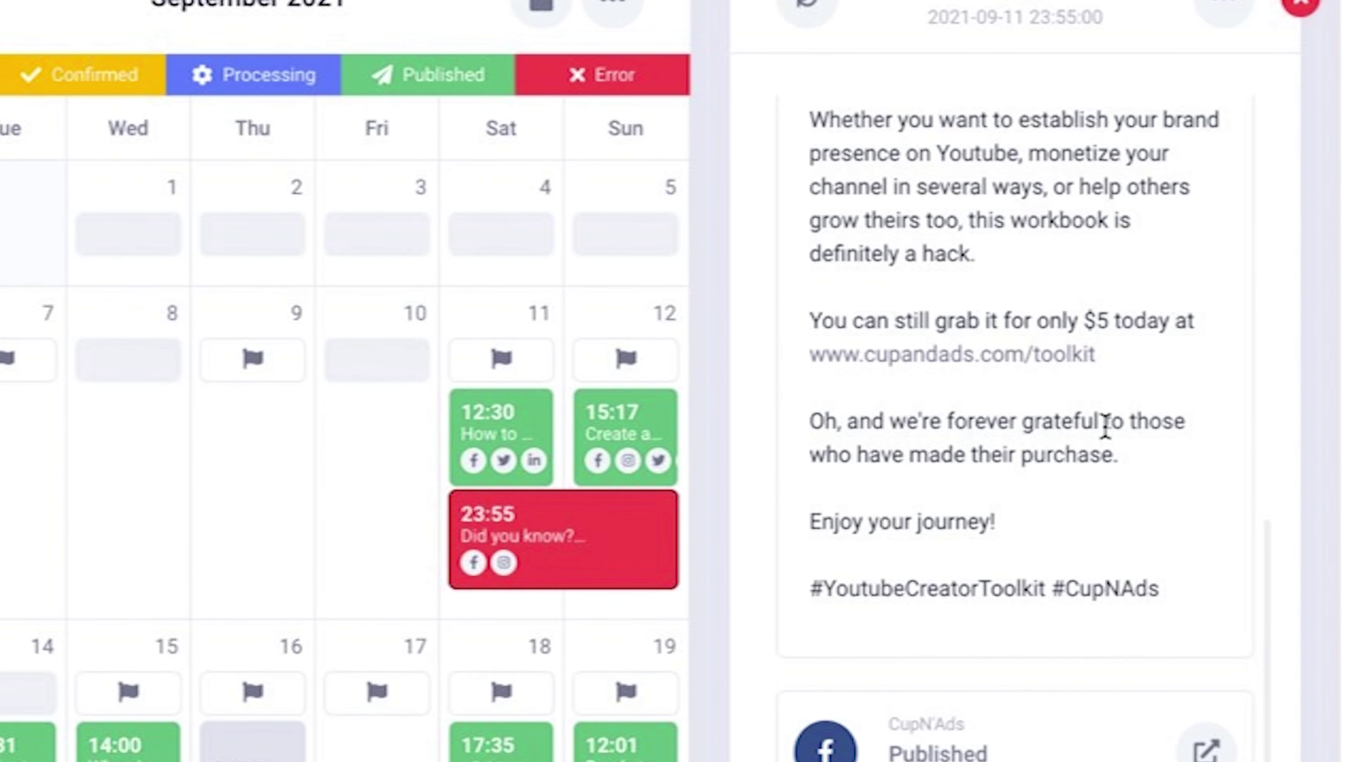
pyautogui.scroll(8, 1106, 427)
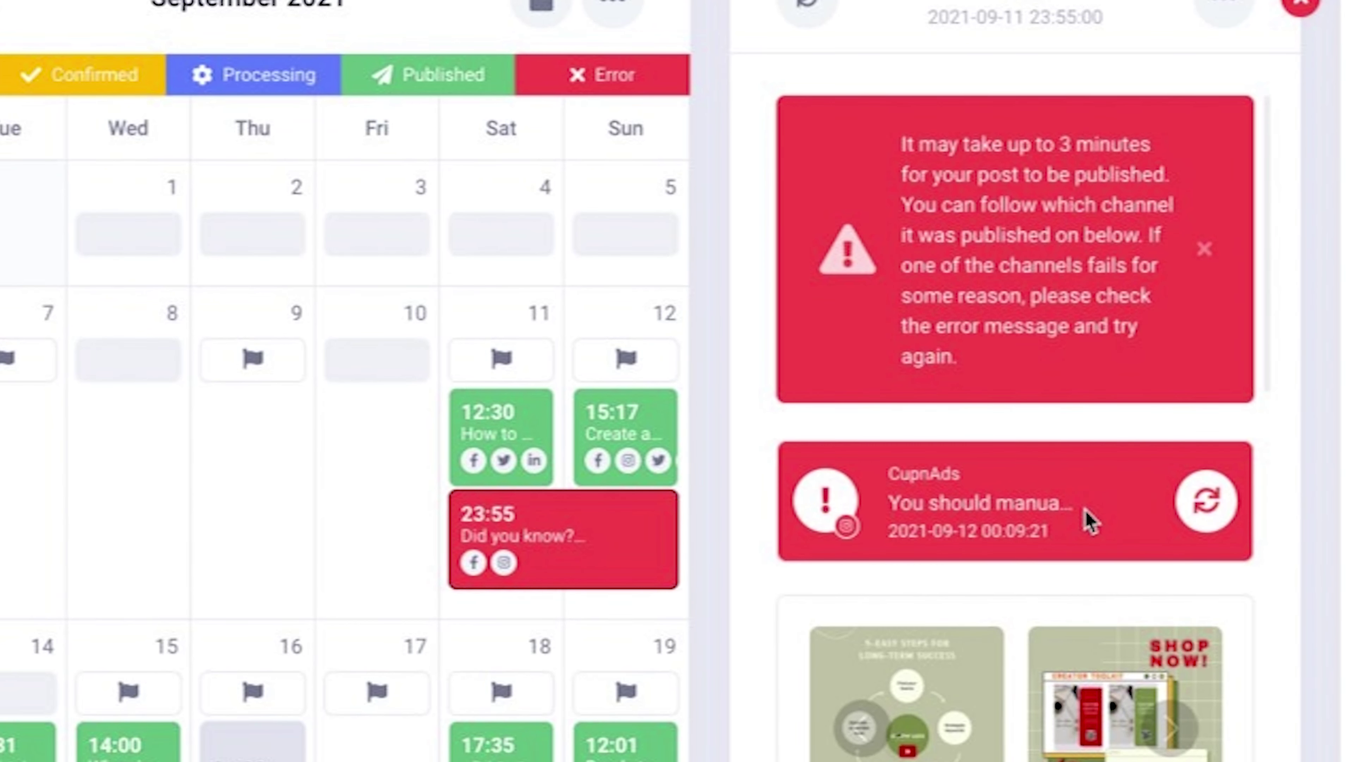